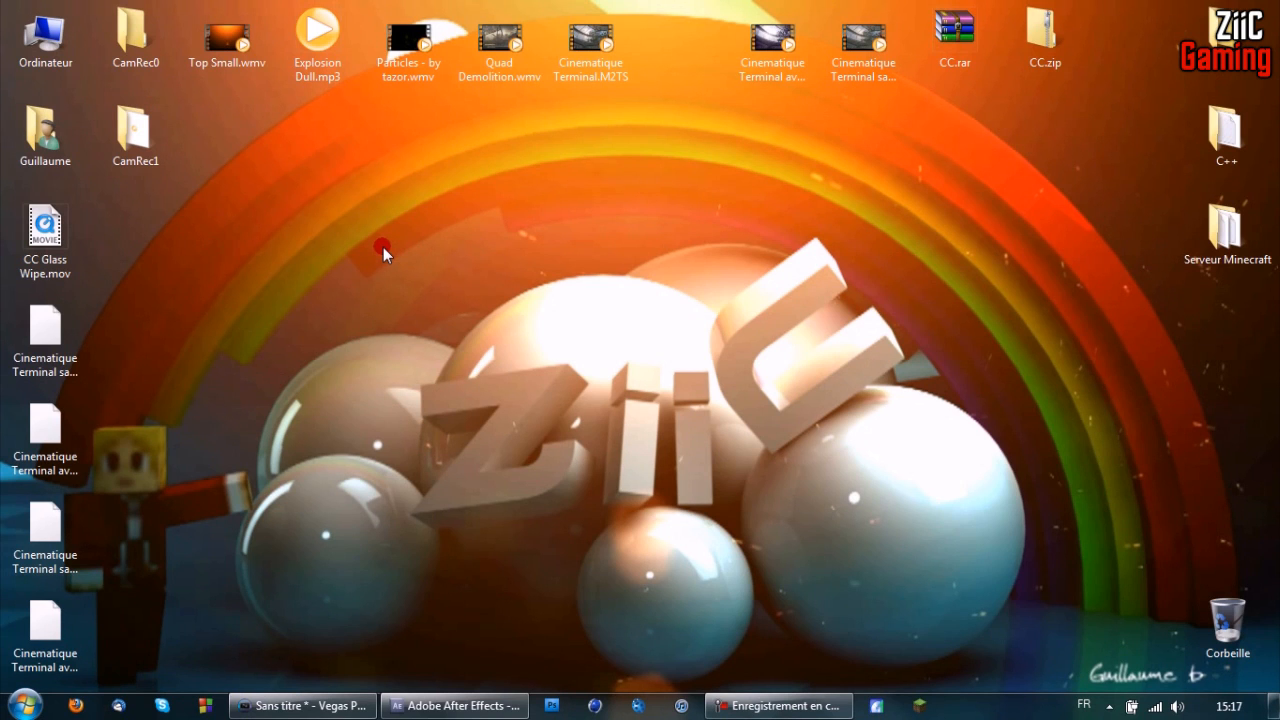
mouse_move(383, 249)
left_mouse_down()
mouse_move(888, 486)
mouse_move(938, 514)
mouse_move(943, 534)
mouse_move(360, 240)
mouse_move(317, 231)
mouse_move(396, 234)
left_mouse_up()
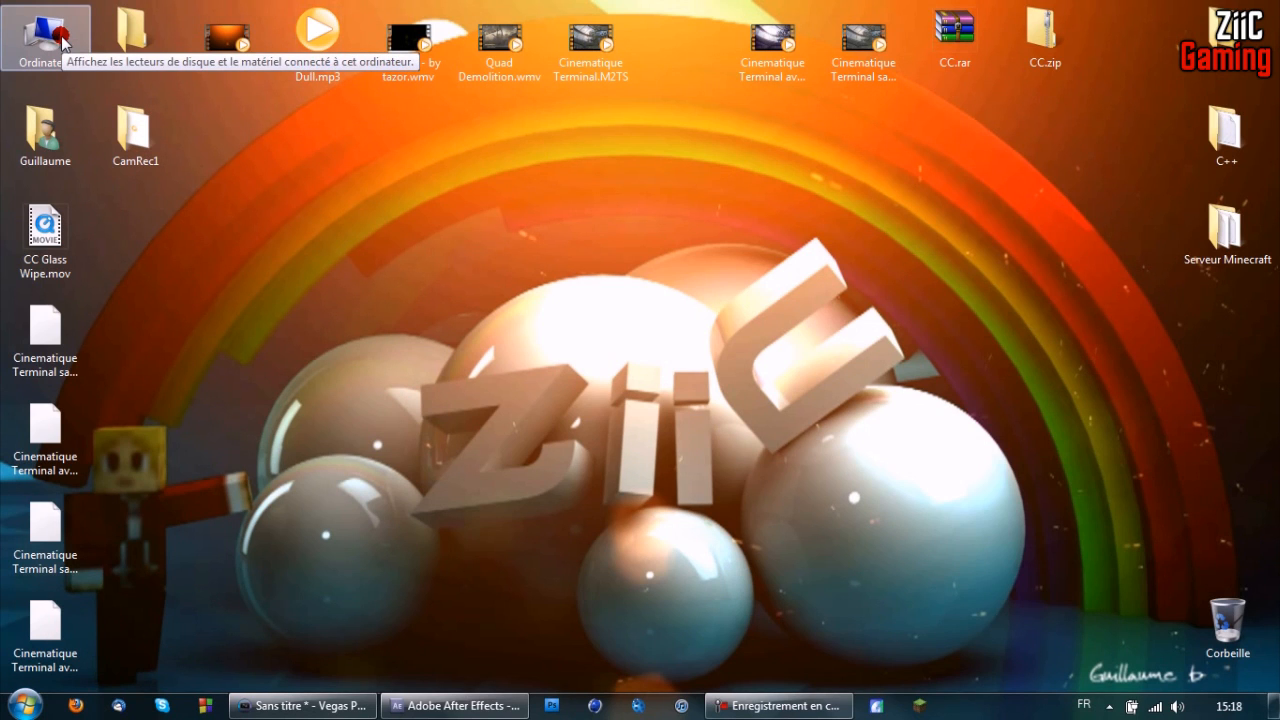
left_click_drag(1085, 118, 888, 2)
left_click(886, 297)
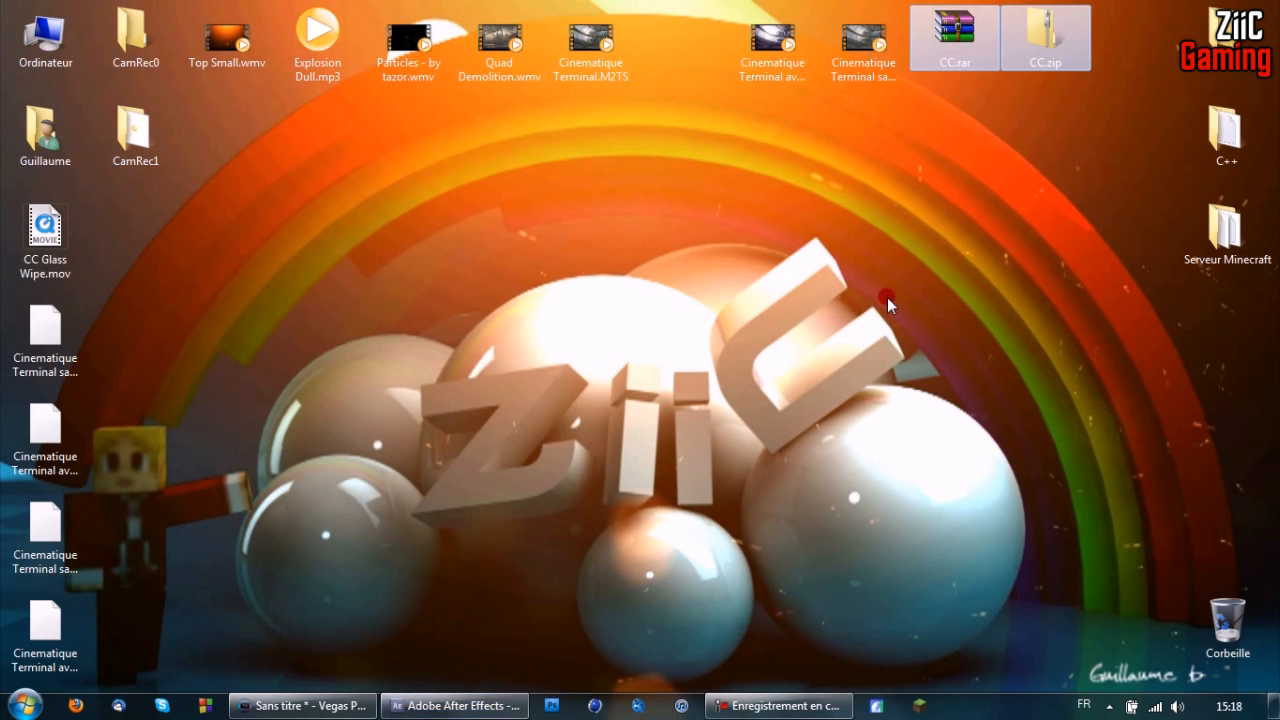
left_click(1063, 155)
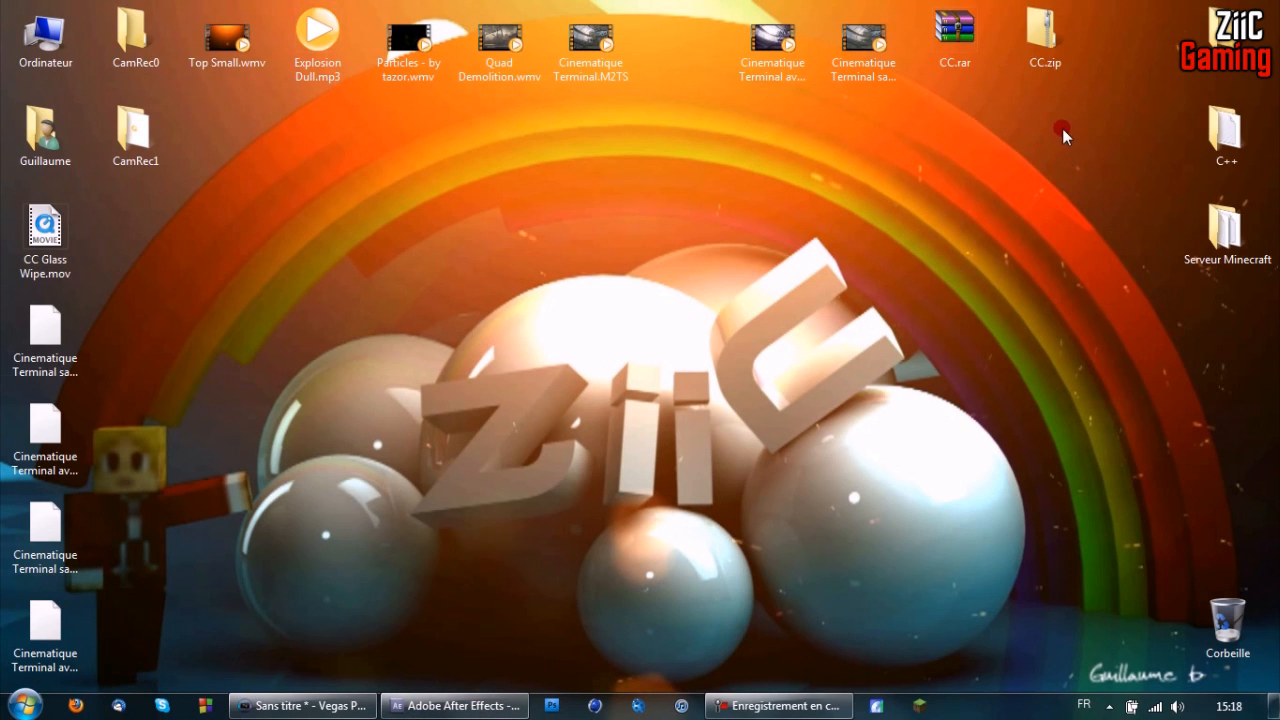
left_click_drag(1074, 124, 946, 8)
left_click(976, 96)
Browse from the computer's C: drive to Programmes\Adobe\Adobe After Effects CS5.5\Support Files\Plug-ins.
double_click(45, 35)
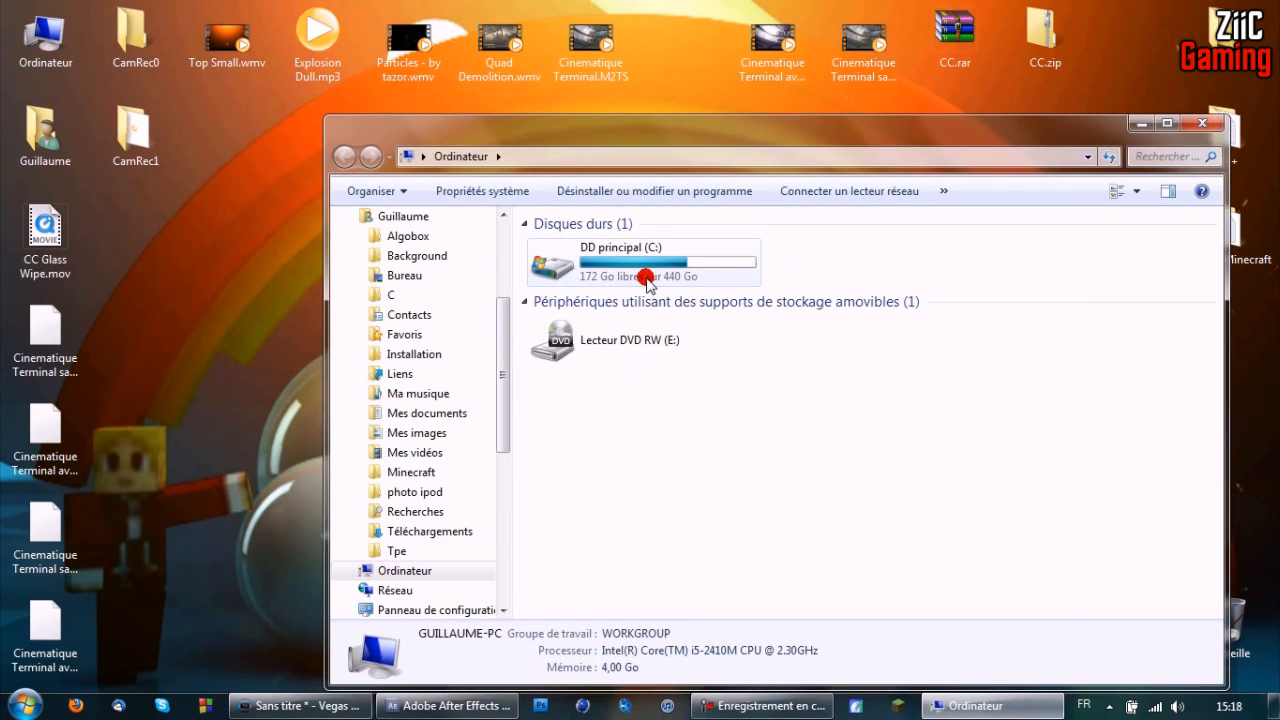
double_click(647, 276)
double_click(588, 347)
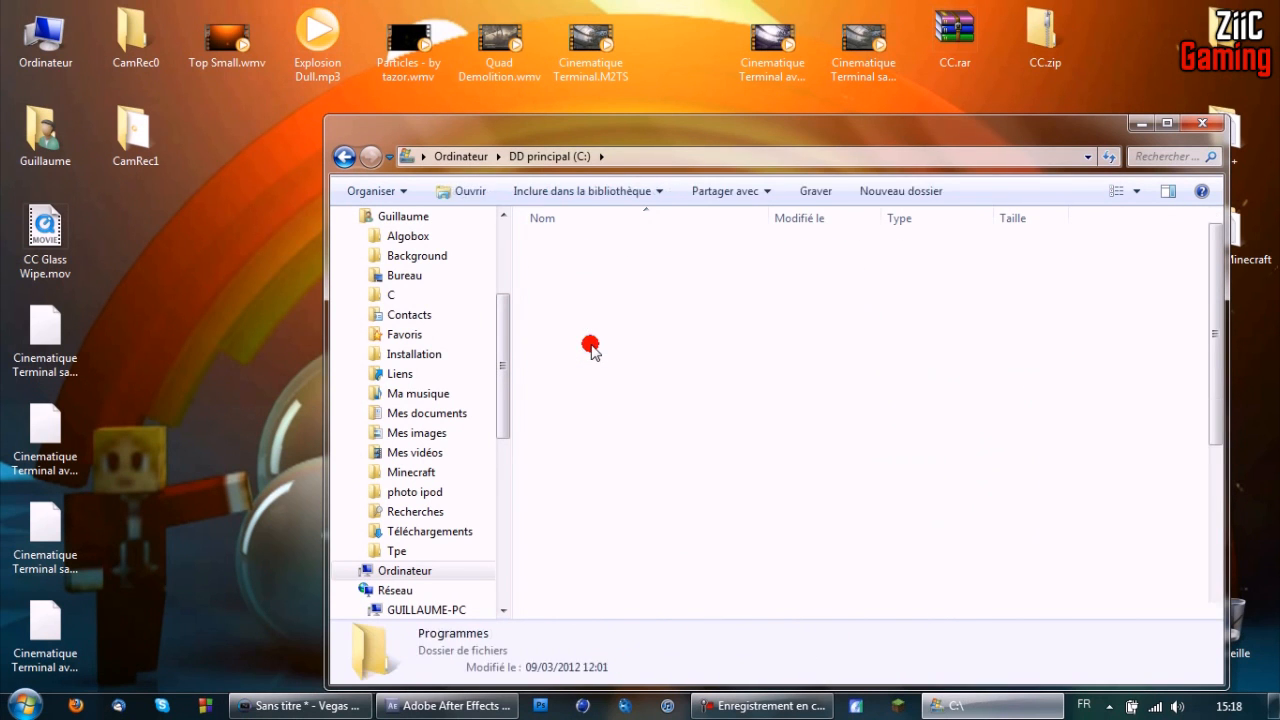
double_click(597, 247)
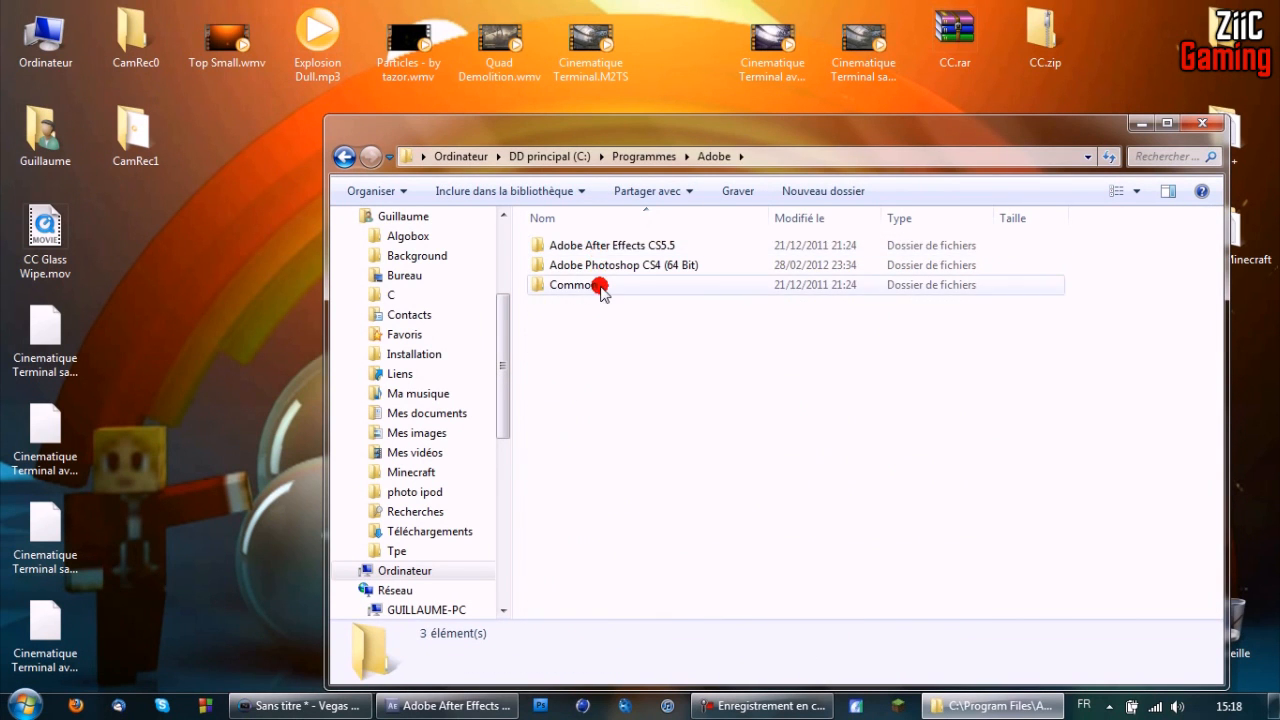
double_click(603, 250)
double_click(601, 247)
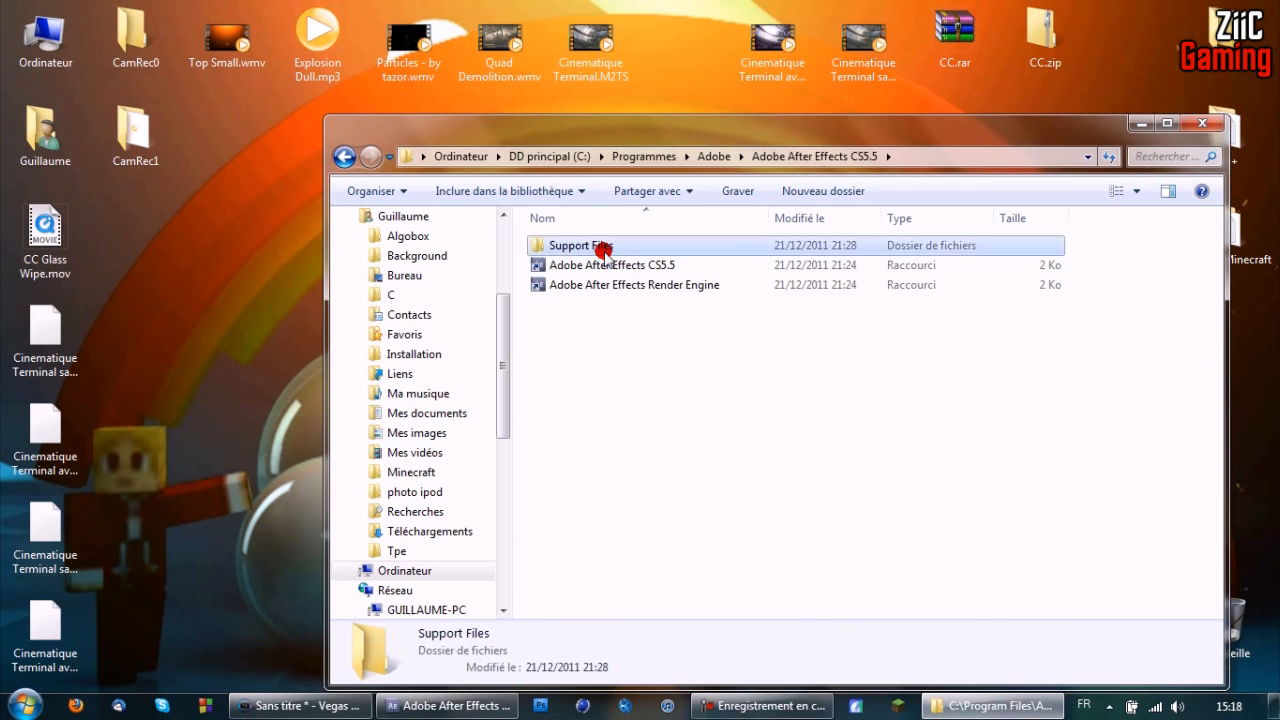
double_click(595, 501)
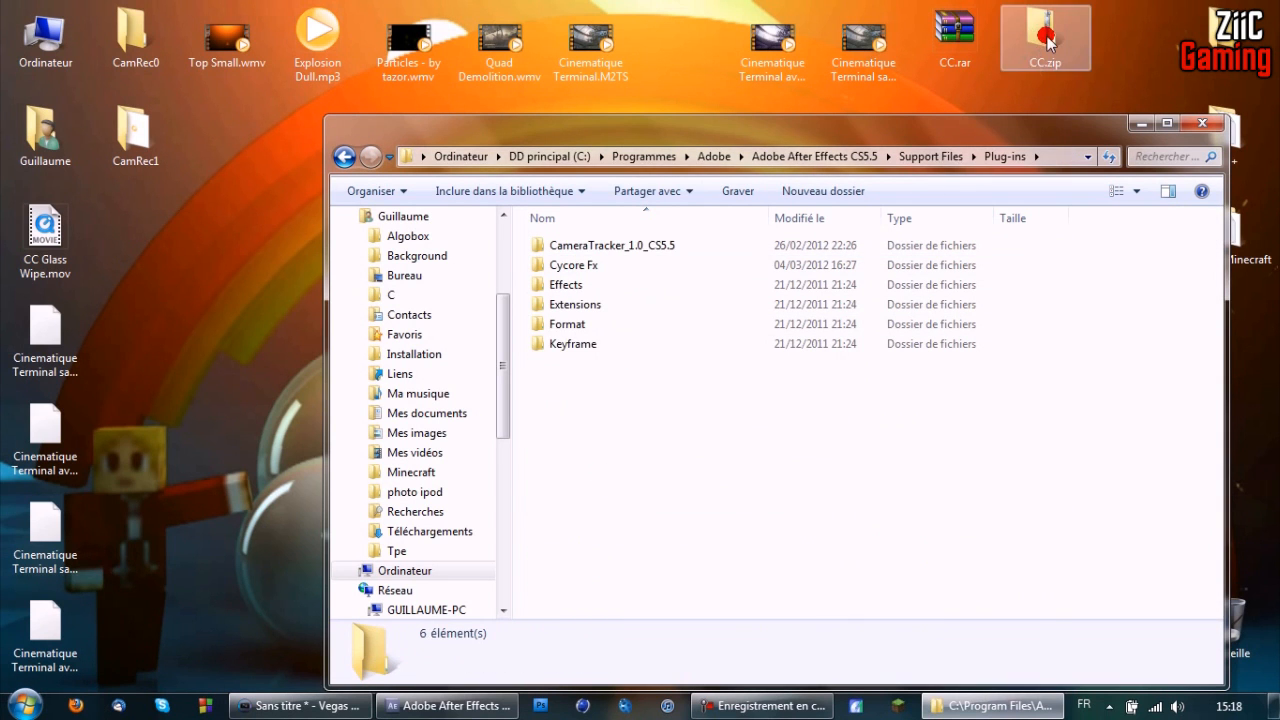
Look through the plug-in files inside the Cycore Fx folder, return to Plug-ins and close the file window.
left_click_drag(1020, 140, 970, 151)
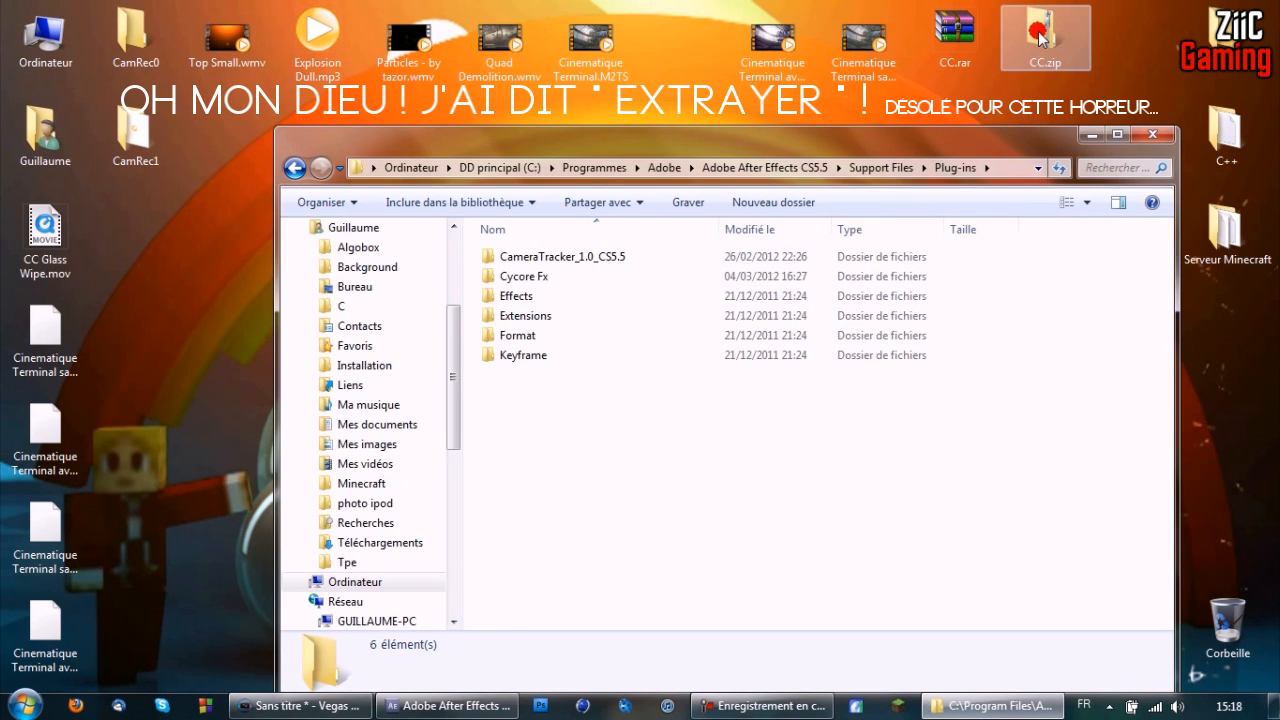
double_click(534, 277)
scroll(632, 318, "down", 15)
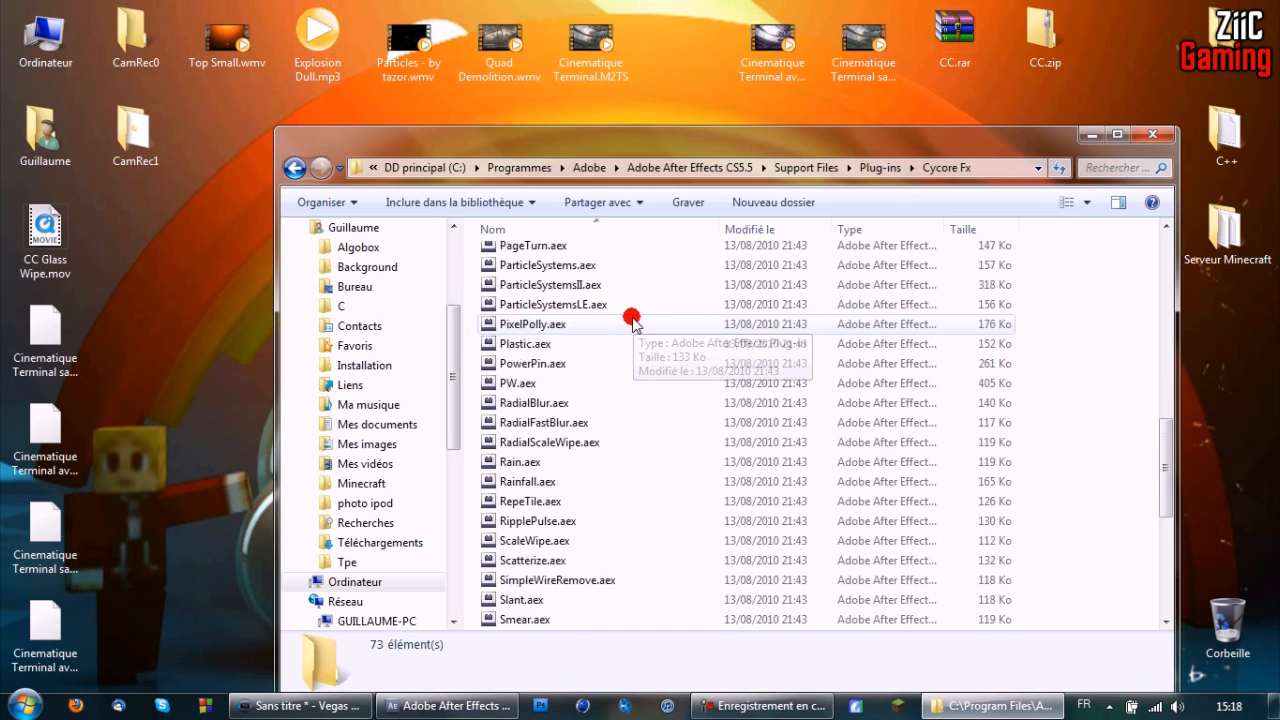
left_click(893, 173)
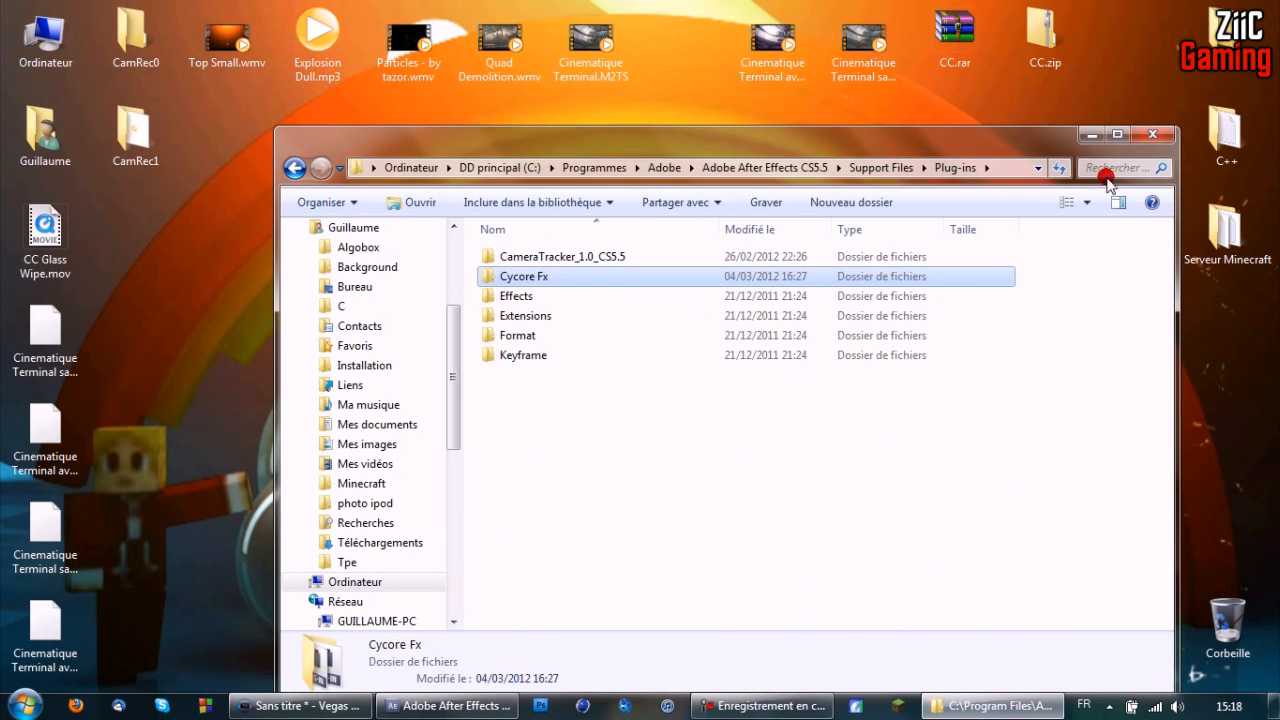
left_click(1154, 137)
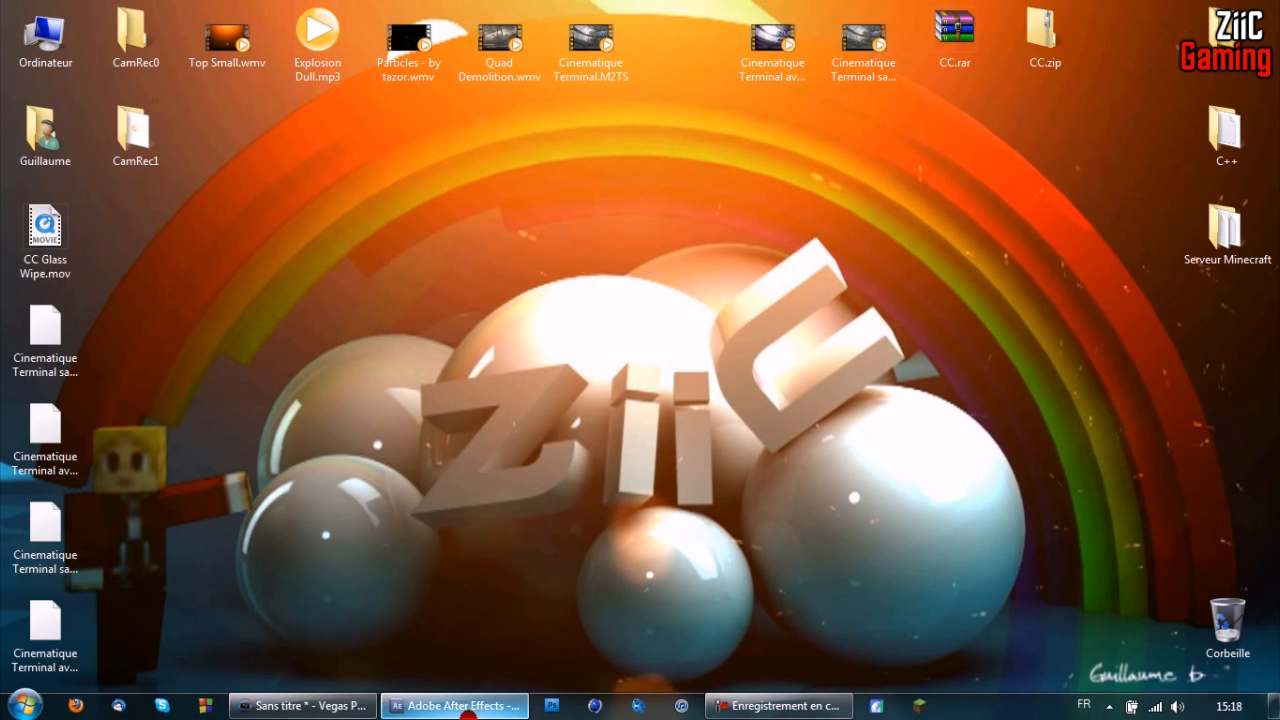
Switch to Vegas Pro and preview frames of both timeline clips to compare the versions without and with colour correction.
mouse_move(467, 713)
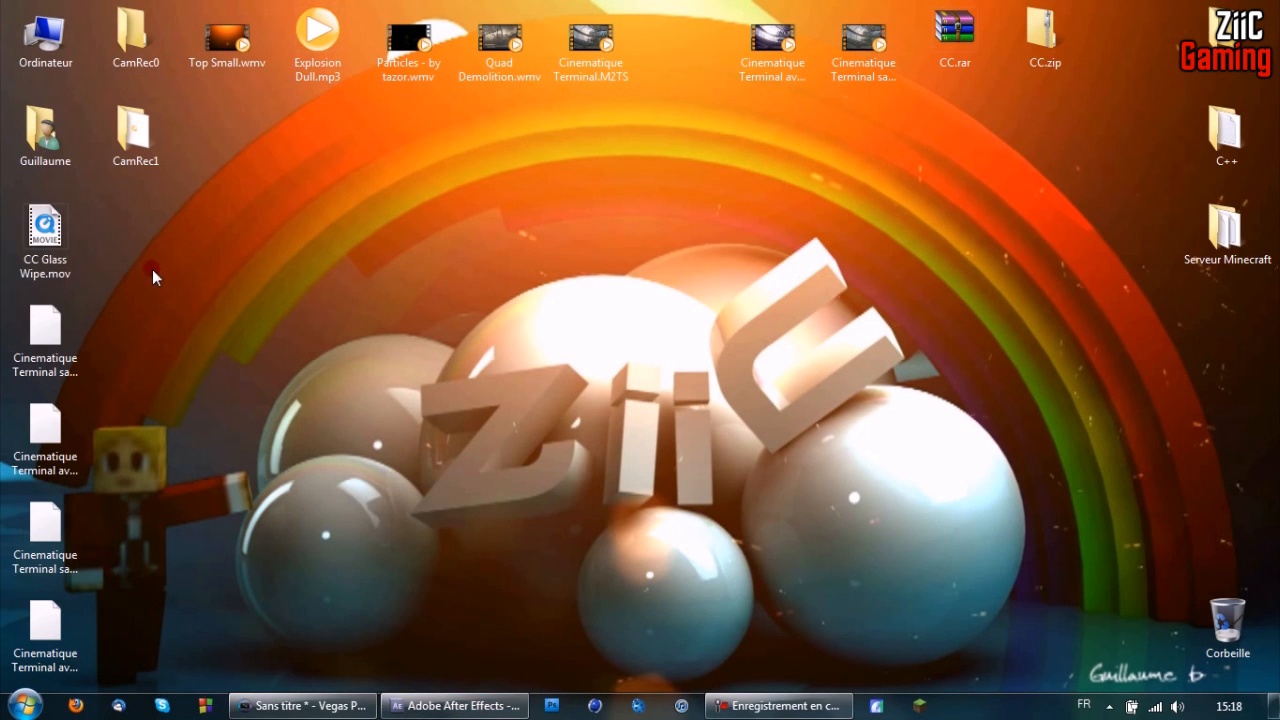
left_click(300, 705)
left_click_drag(591, 91, 580, 114)
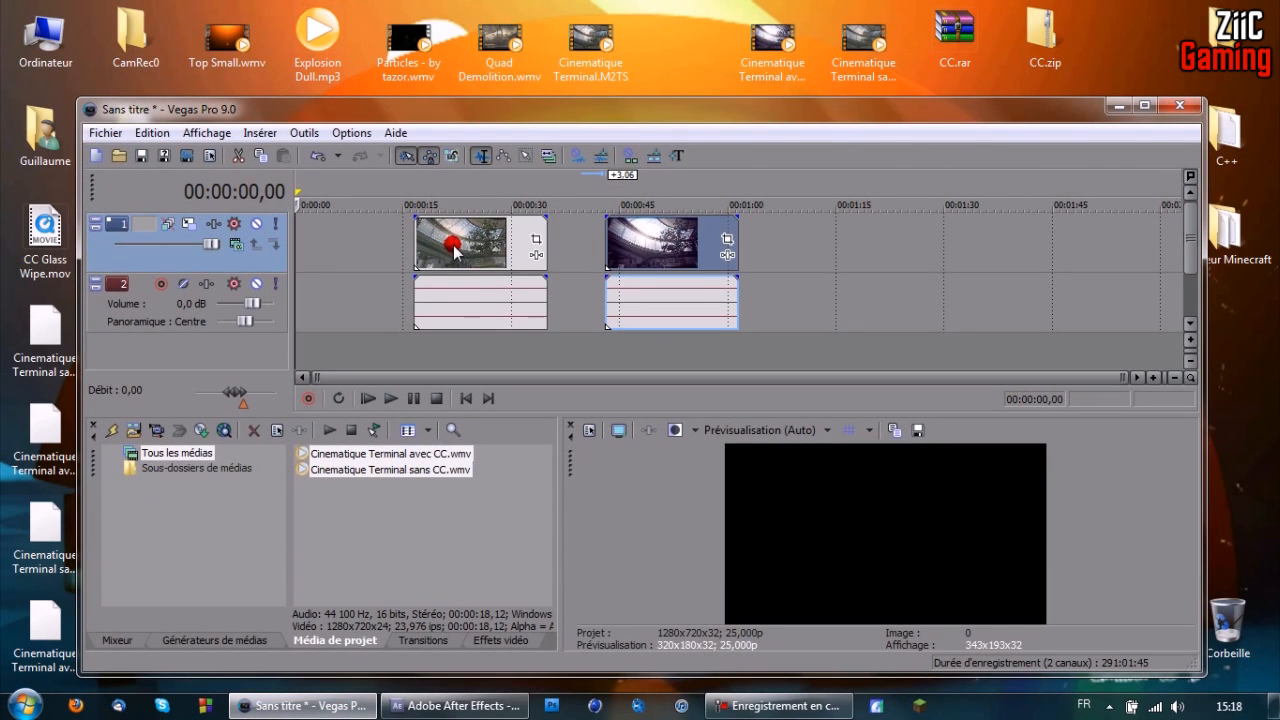
left_click(455, 250)
left_click_drag(549, 345, 438, 341)
left_click(460, 339)
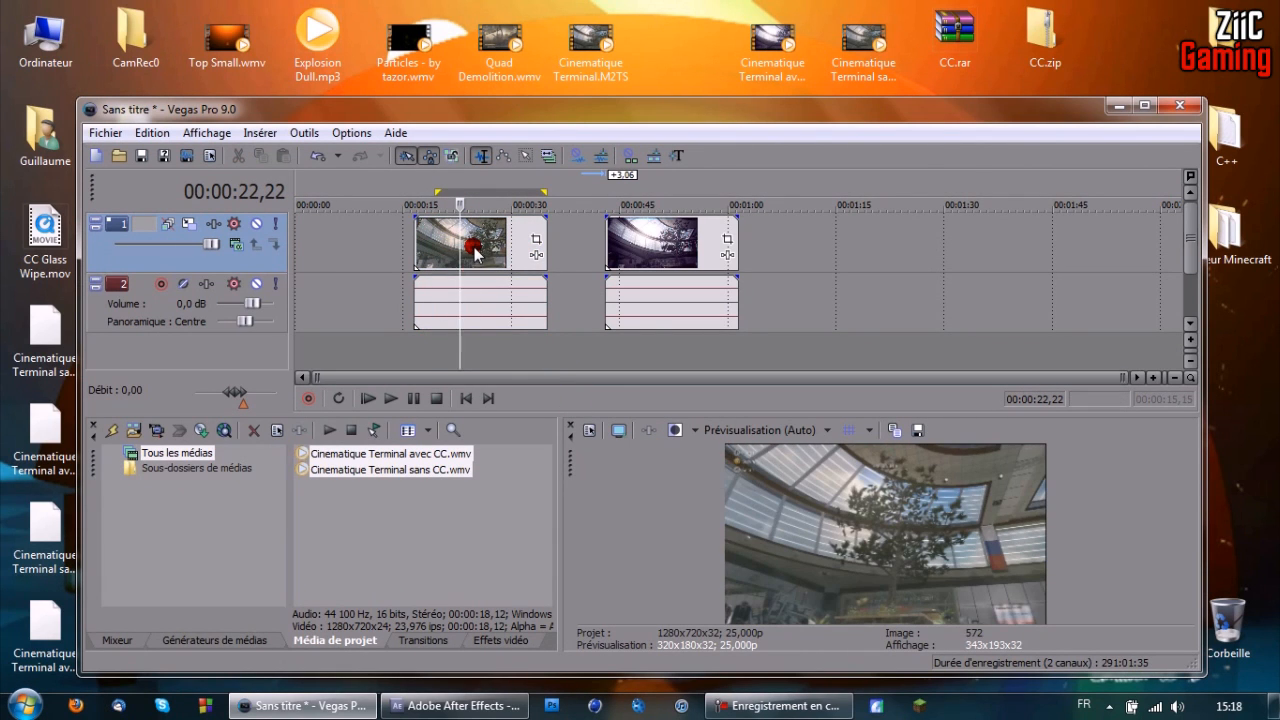
left_click(614, 245)
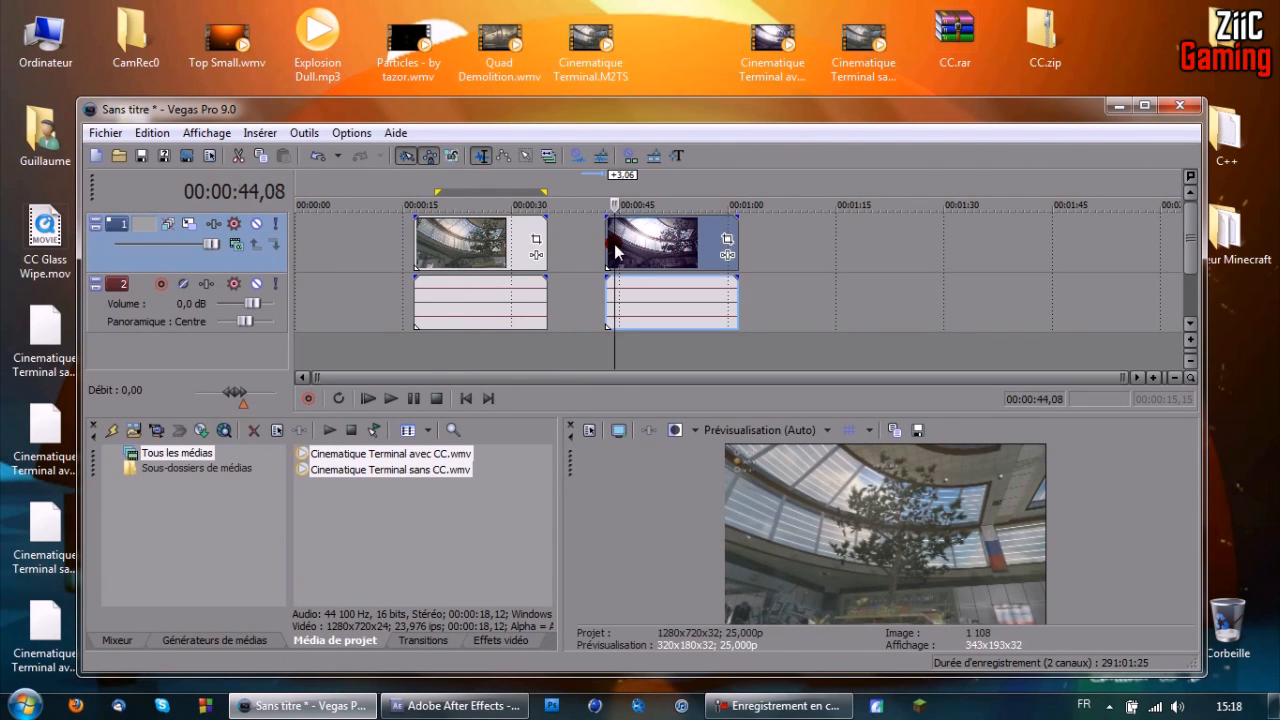
left_click(640, 241)
left_click(670, 240)
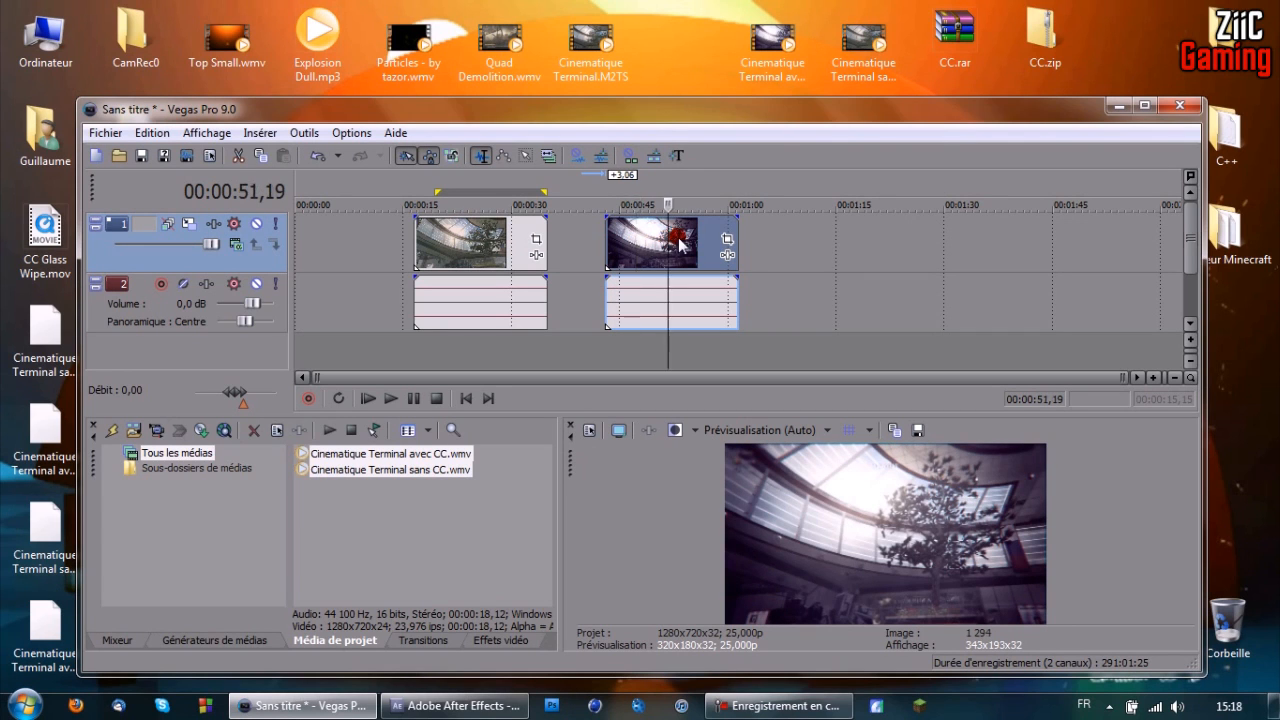
left_click(685, 238)
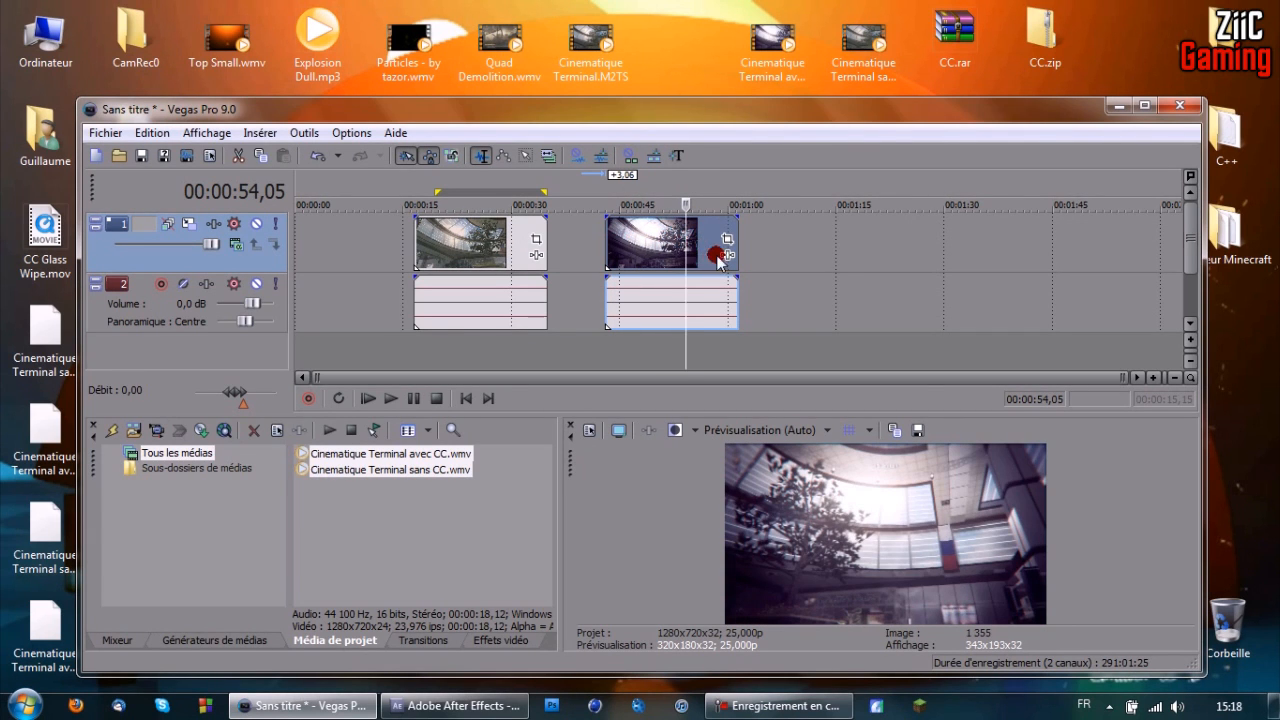
Examine the video event effects available for the first clip, pointing out Magic Bullet Looks, and leave without adding any.
left_click(536, 254)
left_click(528, 346)
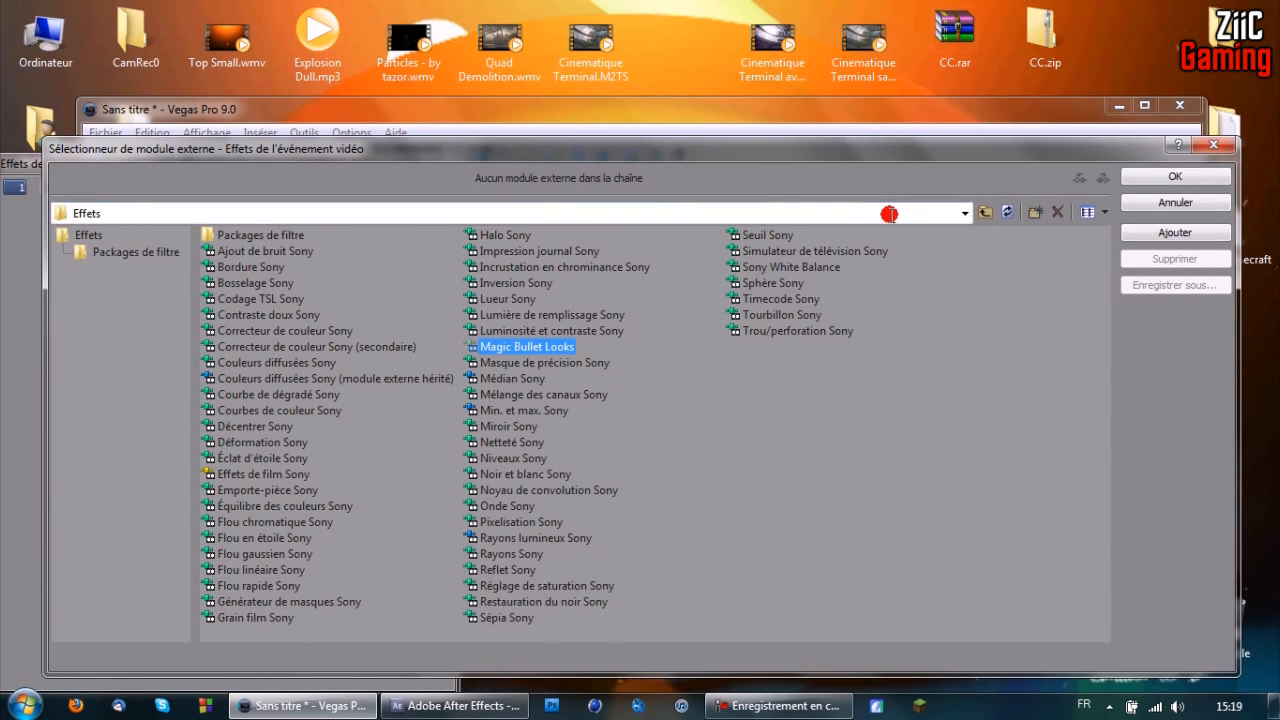
left_click(1211, 149)
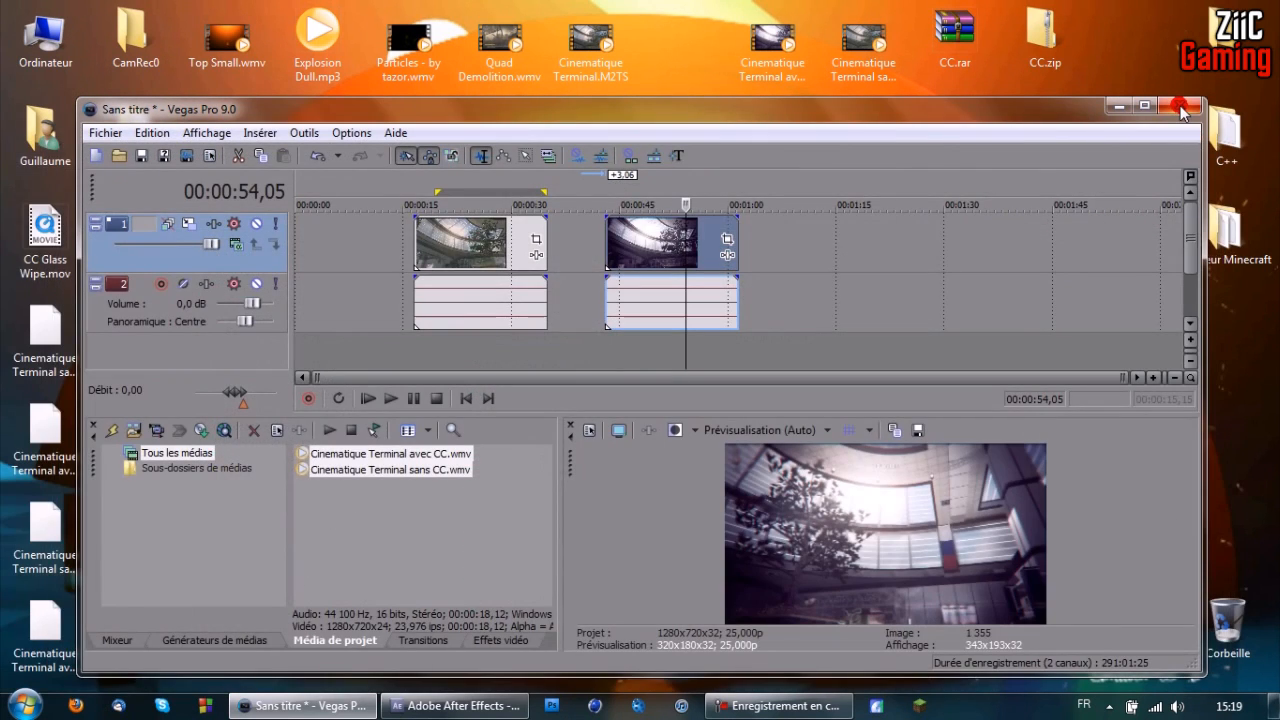
Select the two rendered Cinematique Terminal videos on the desktop and close Vegas Pro without saving the project.
left_click_drag(813, 60, 895, 103)
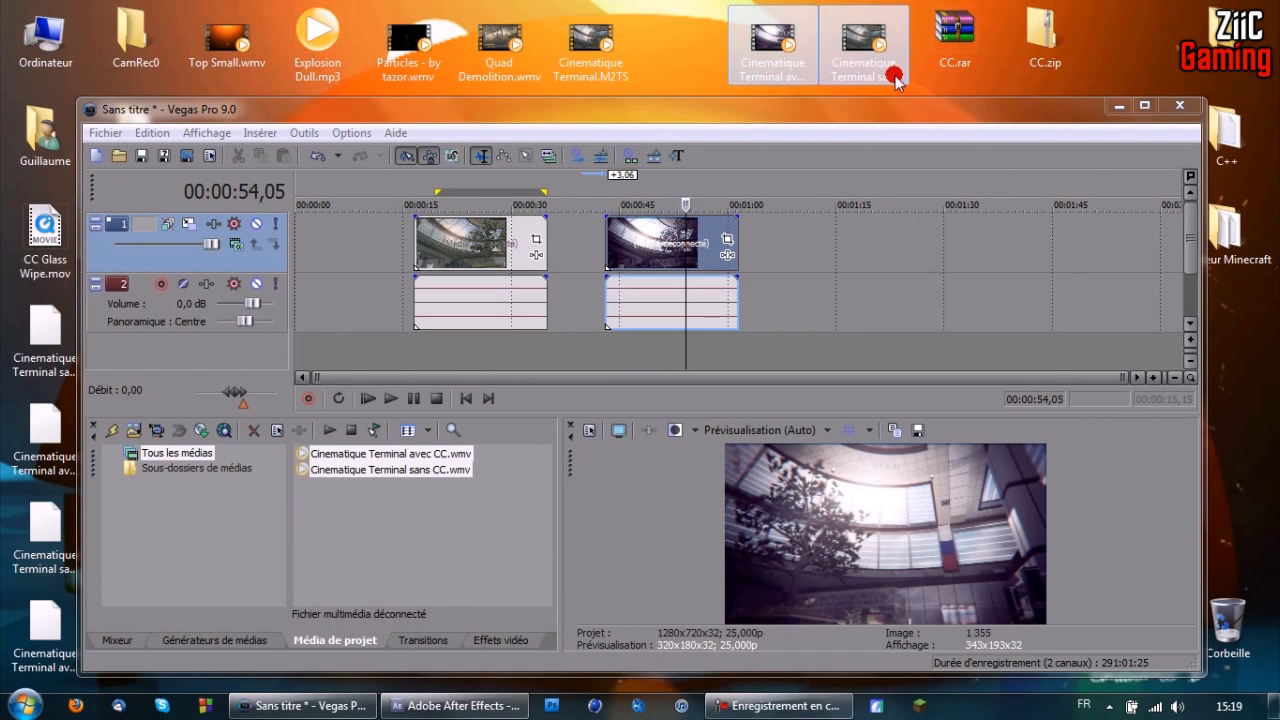
left_click(1179, 108)
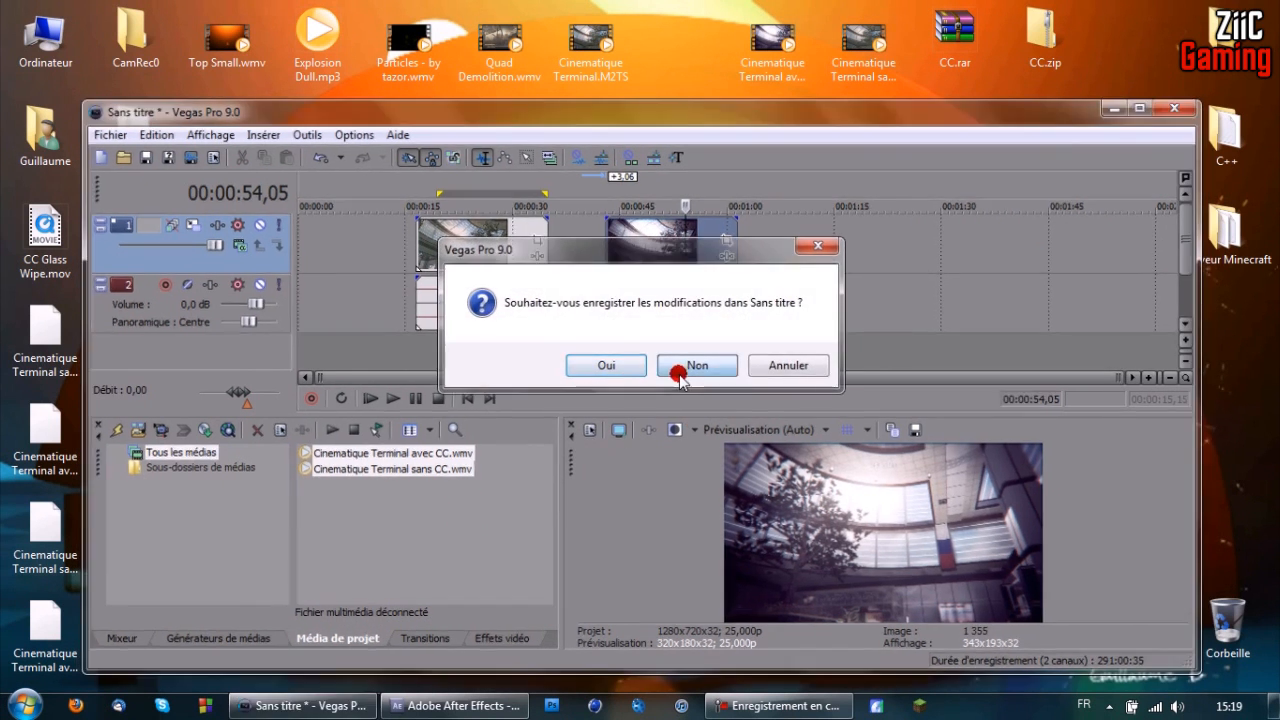
left_click(688, 366)
Switch to After Effects and create a composition with the HDV/HDTV 720 25 preset and a duration of 0:00:18:12.
left_click(349, 705)
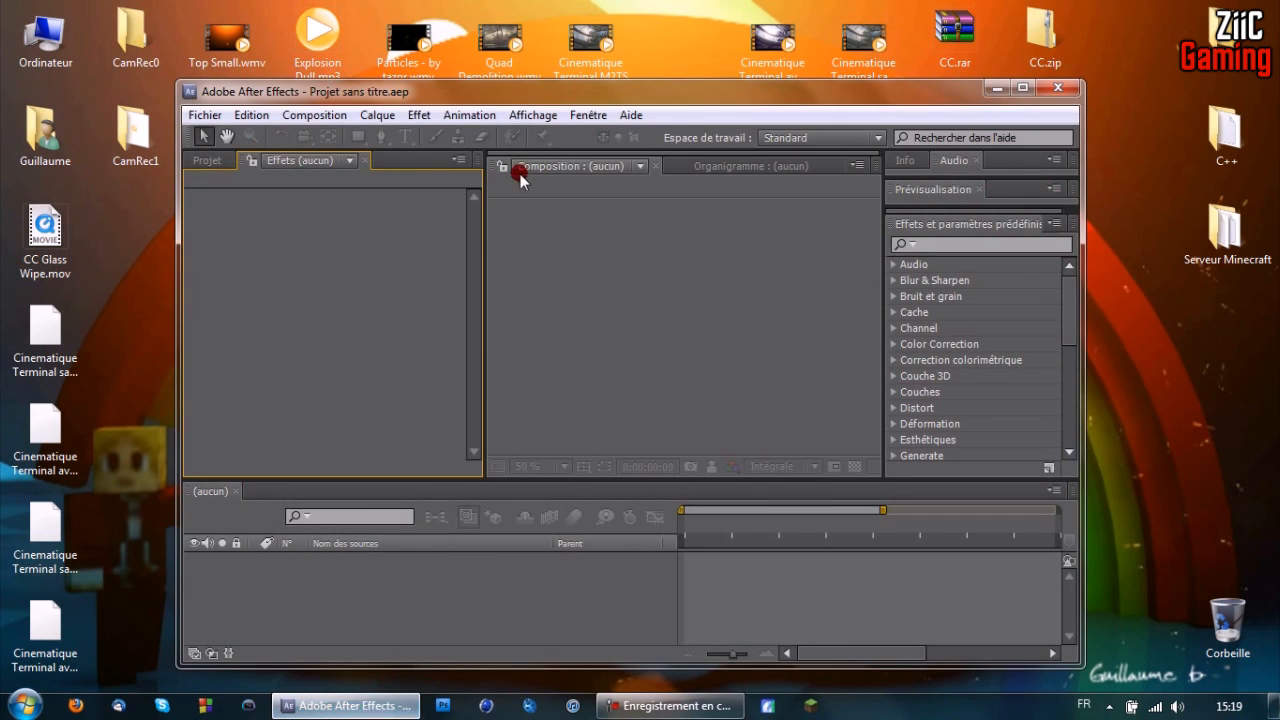
left_click(329, 118)
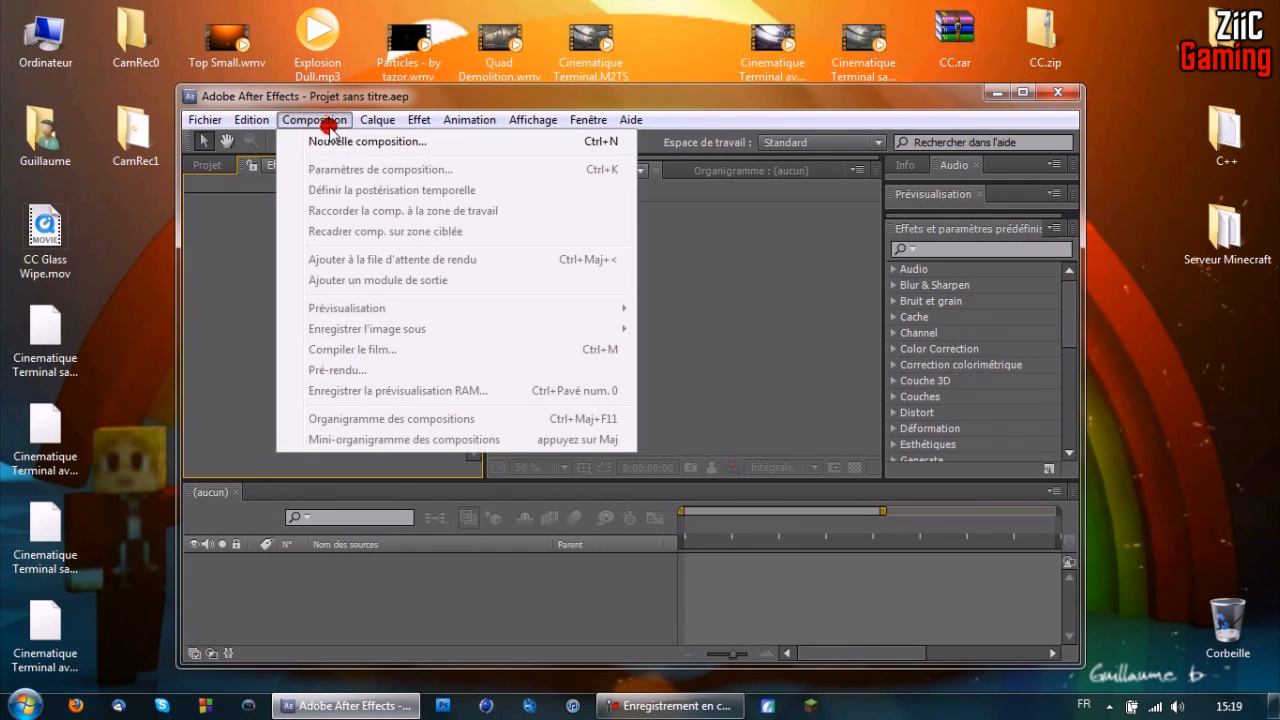
left_click(330, 136)
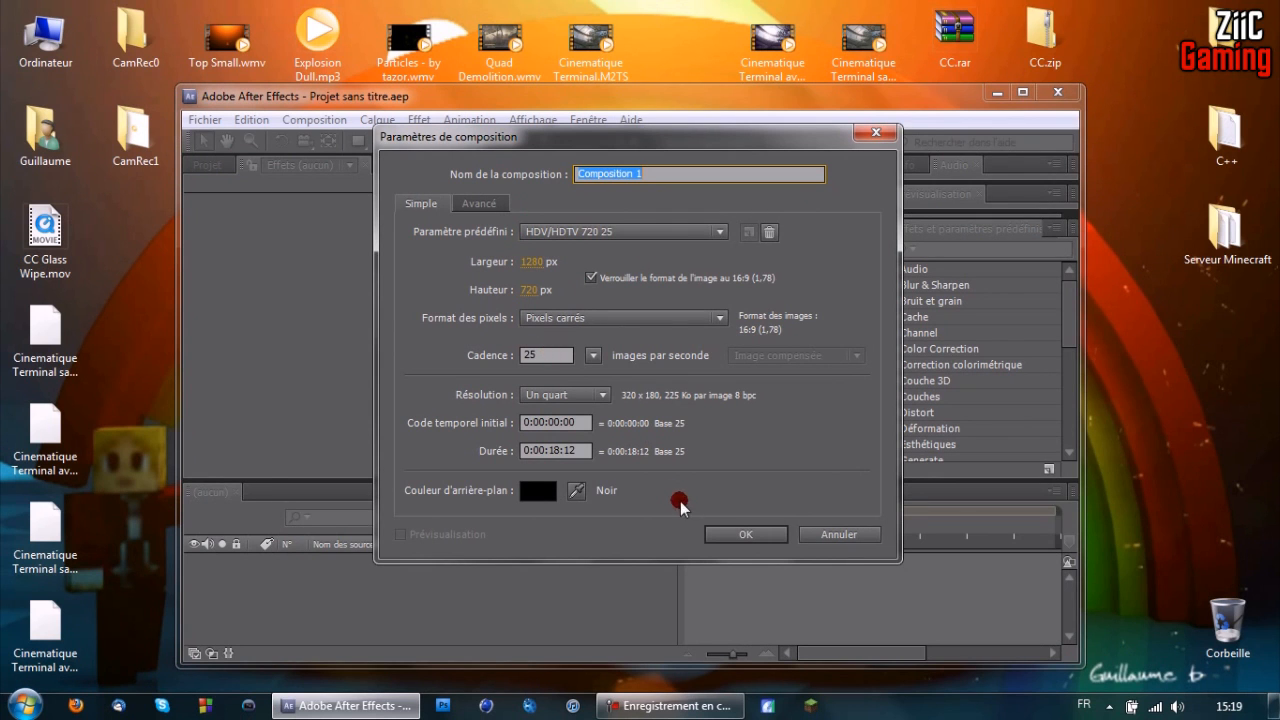
left_click(735, 534)
Import Cinematique Terminal avec CC.wmv and Cinematique Terminal sans CC.wmv from the desktop into the project.
left_click(233, 192)
left_click_drag(688, 10, 853, 86)
left_click_drag(836, 68, 295, 423)
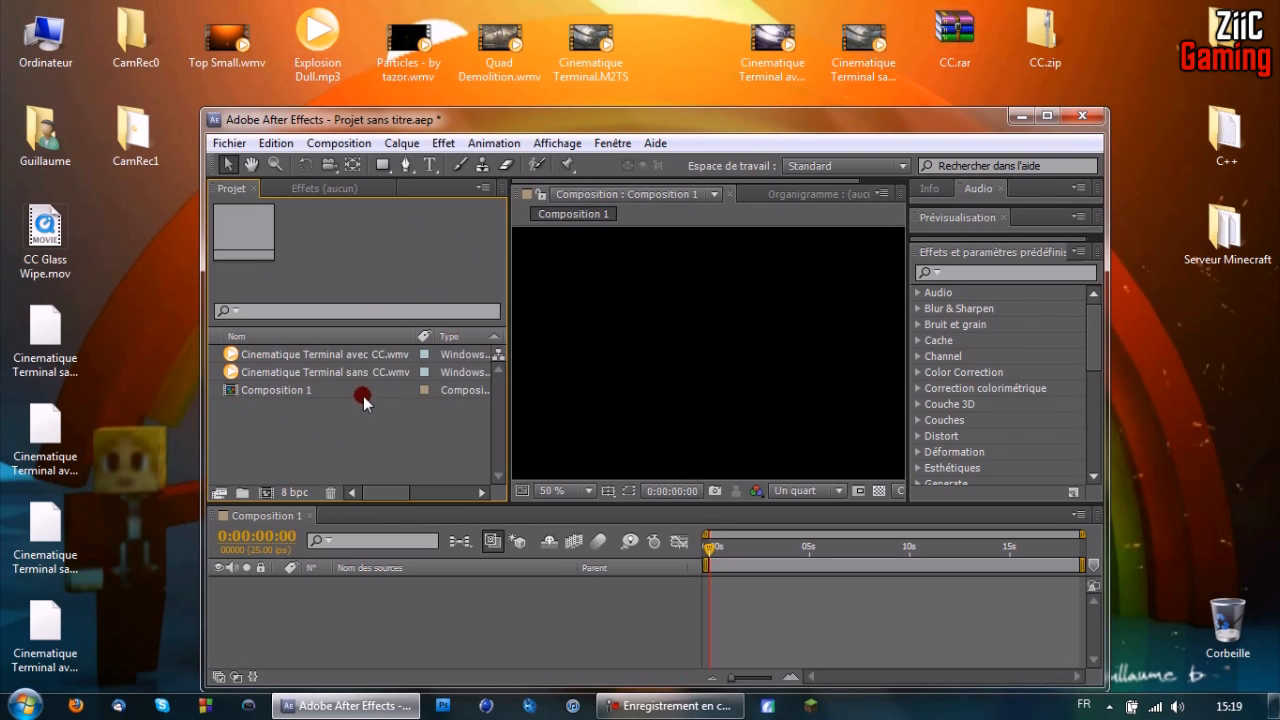
Add both videos to Composition 1, with the sans CC clip above the avec CC clip, and maximize the program window.
left_click(364, 372)
left_click_drag(366, 370, 397, 590)
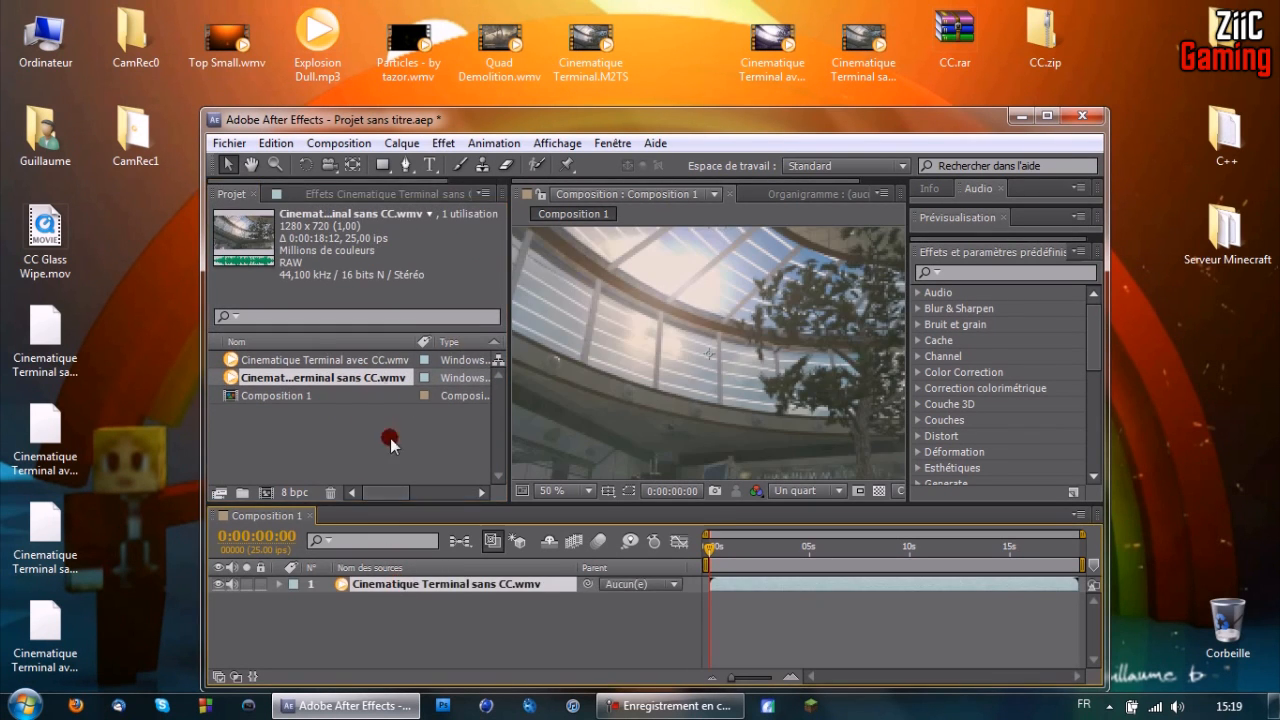
left_click_drag(371, 360, 458, 605)
double_click(703, 119)
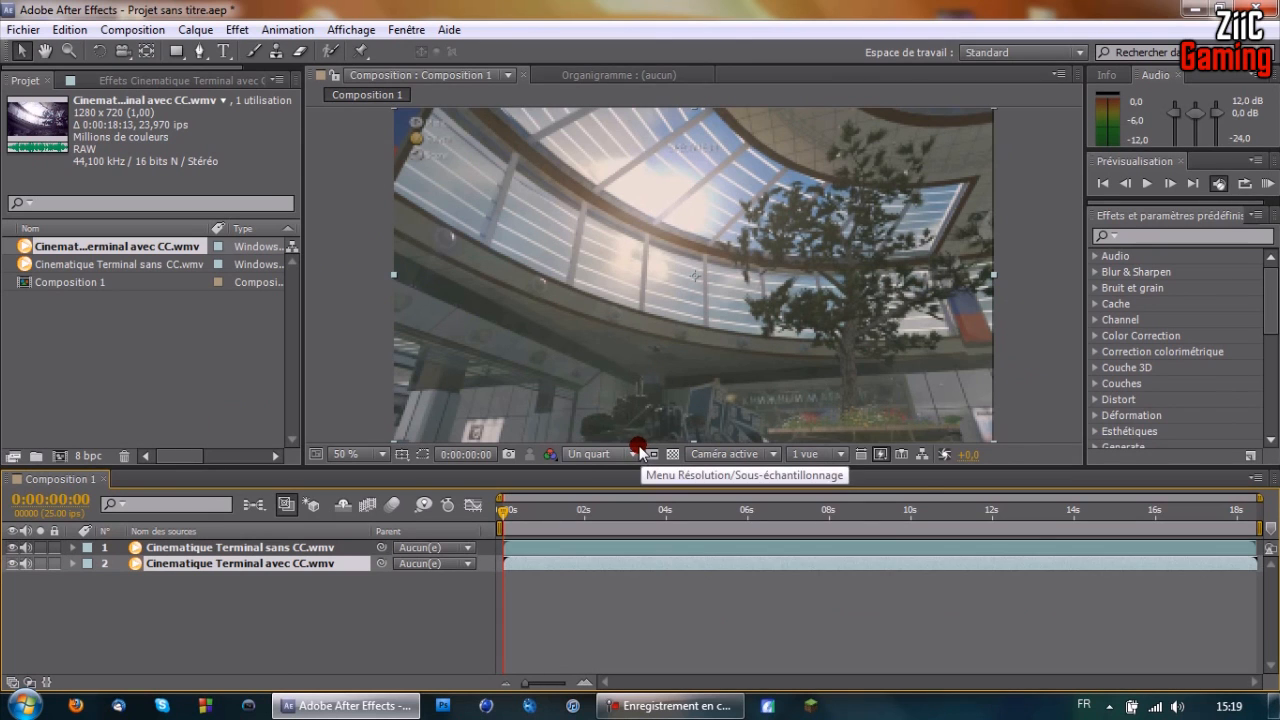
Trim the start of the Cinematique Terminal avec CC.wmv layer to 0:00:08:00.
mouse_move(503, 509)
left_mouse_down()
mouse_move(814, 512)
mouse_move(834, 524)
left_mouse_up()
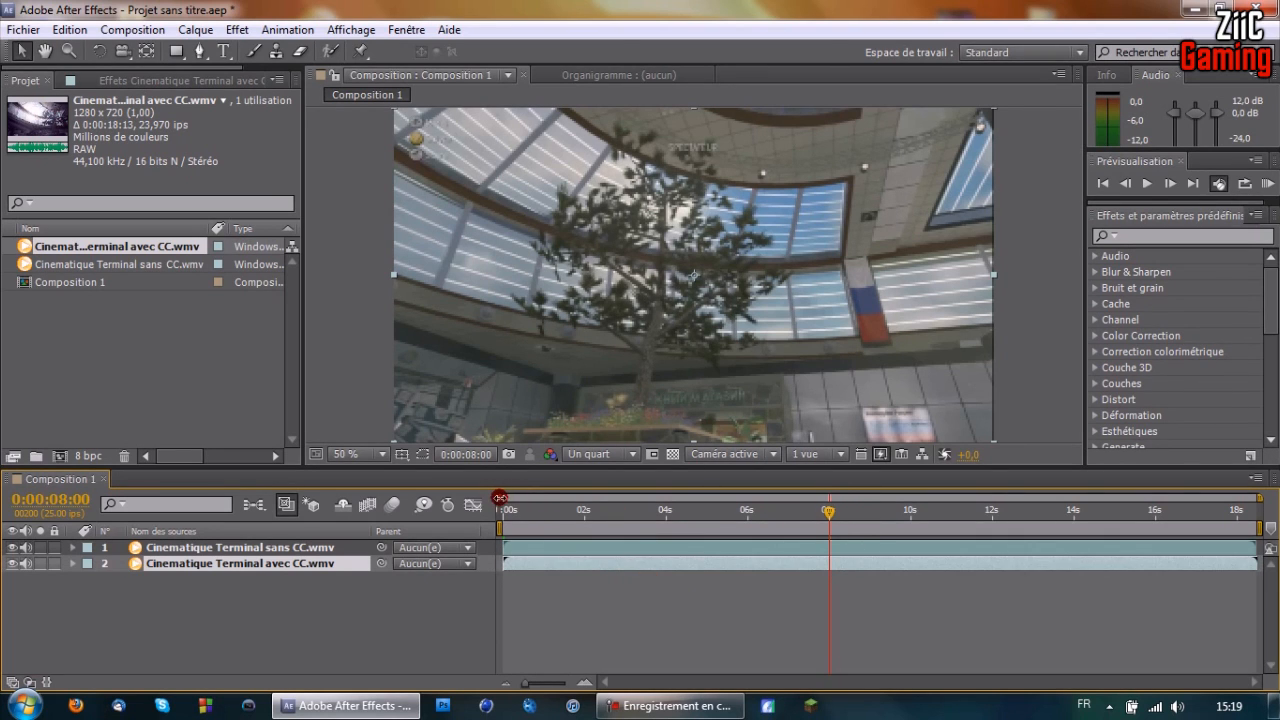
mouse_move(497, 497)
left_mouse_down()
mouse_move(700, 497)
mouse_move(498, 500)
left_mouse_up()
mouse_move(504, 564)
left_mouse_down()
mouse_move(861, 568)
mouse_move(531, 566)
mouse_move(569, 538)
mouse_move(531, 566)
mouse_move(502, 547)
left_mouse_up()
left_click_drag(533, 565, 811, 566)
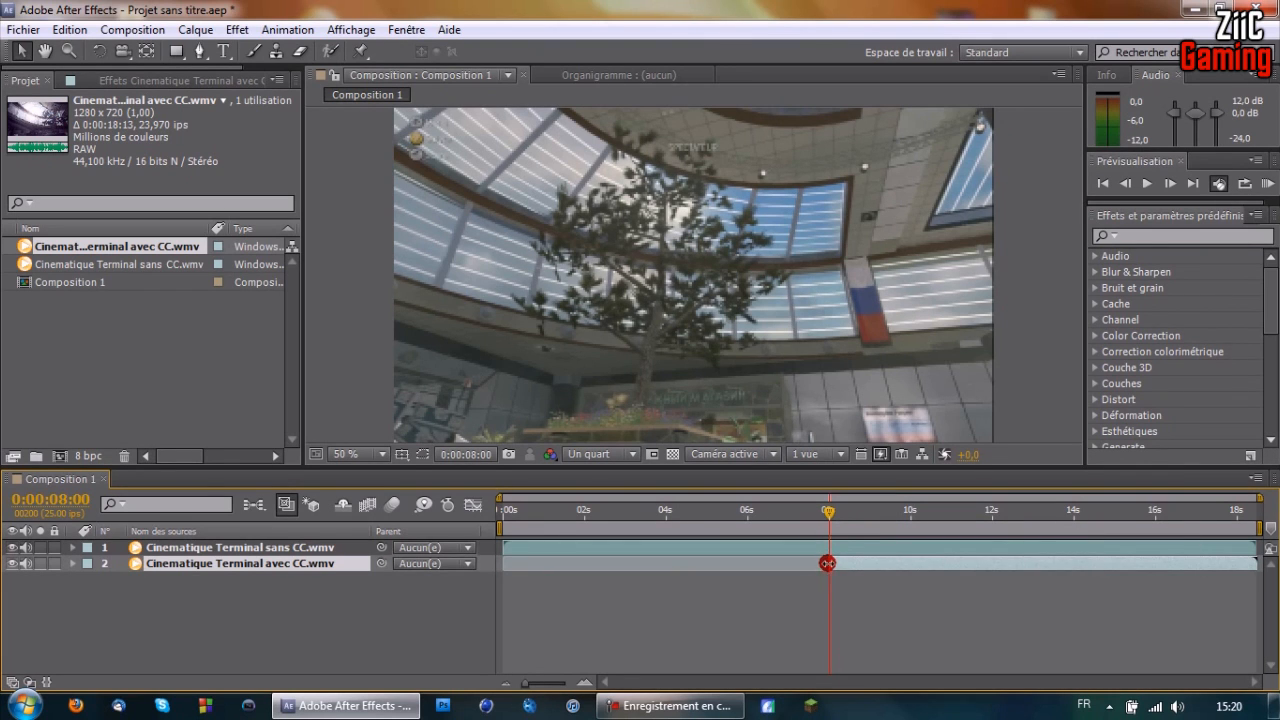
Trim the end of the Cinematique Terminal sans CC.wmv layer to 0:00:10:01 and play the overlap from 0:00:07:20.
left_click_drag(833, 516, 912, 519)
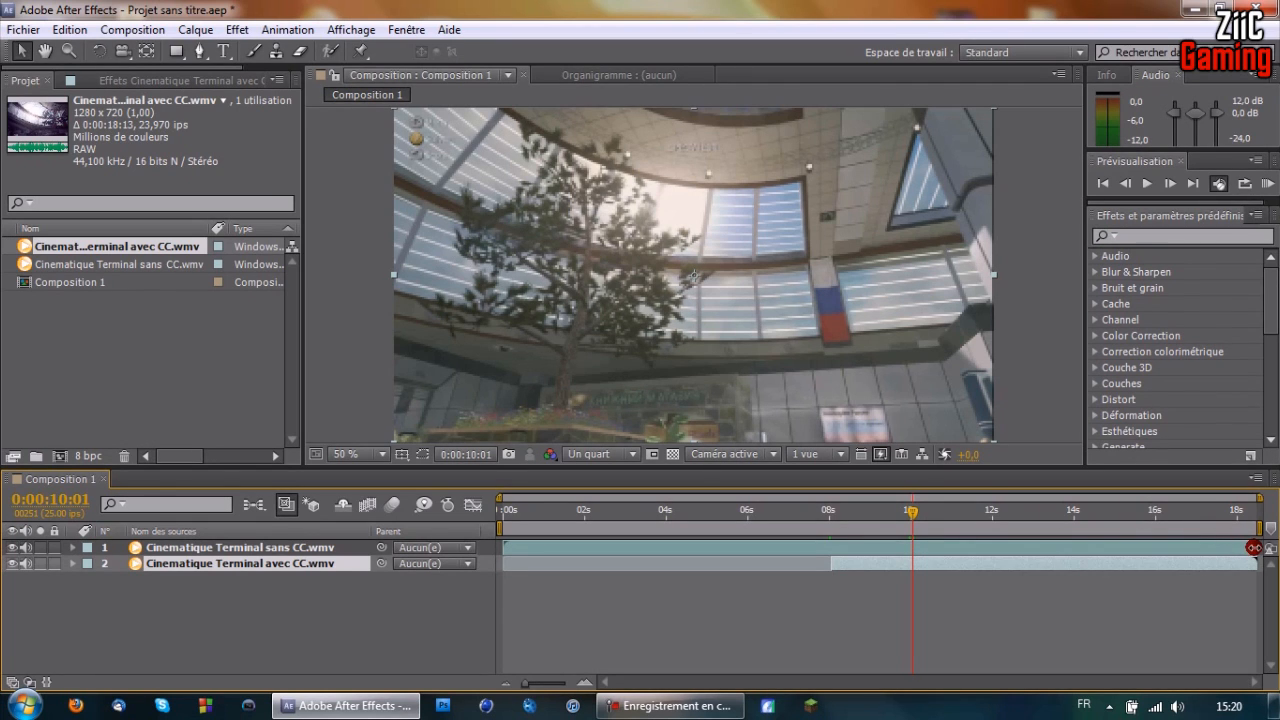
left_click(1252, 547)
left_click_drag(1215, 545, 925, 548)
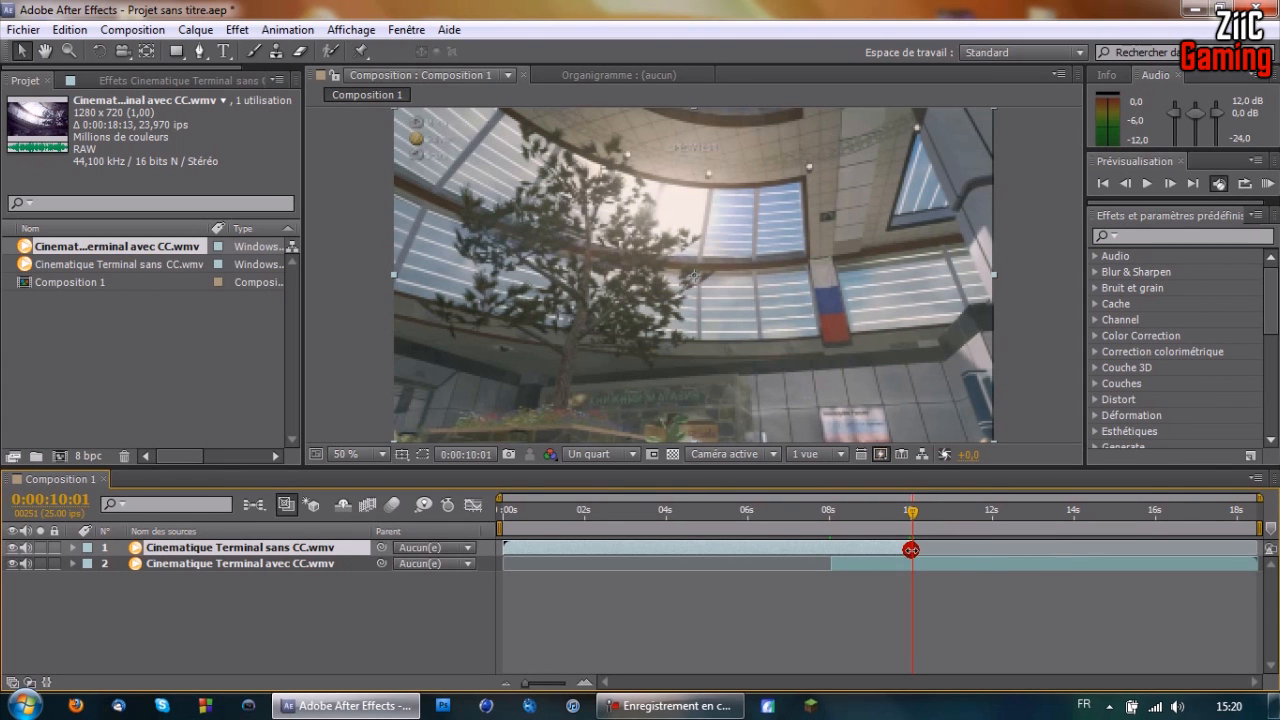
left_click(821, 510)
key("space")
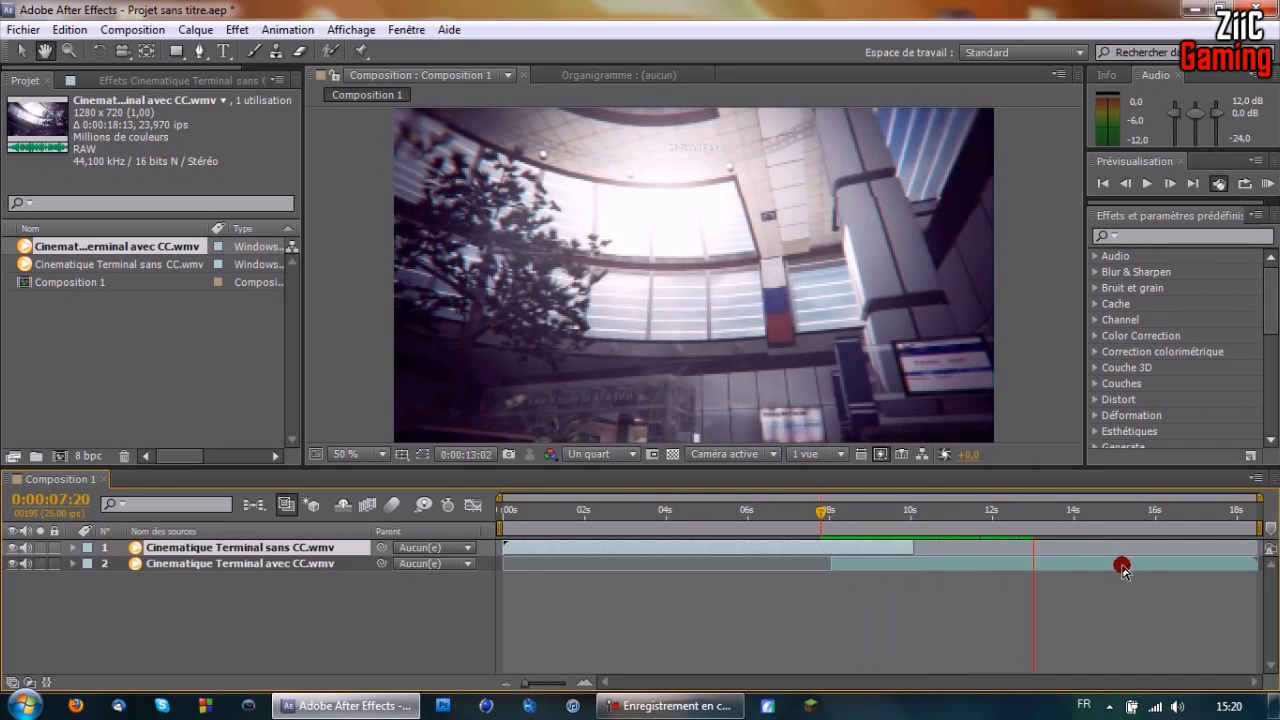
Find the CC Glass Wipe transition effect and apply it to the Cinematique Terminal sans CC.wmv layer.
mouse_move(820, 512)
left_mouse_down()
mouse_move(920, 514)
mouse_move(910, 527)
mouse_move(832, 516)
left_mouse_up()
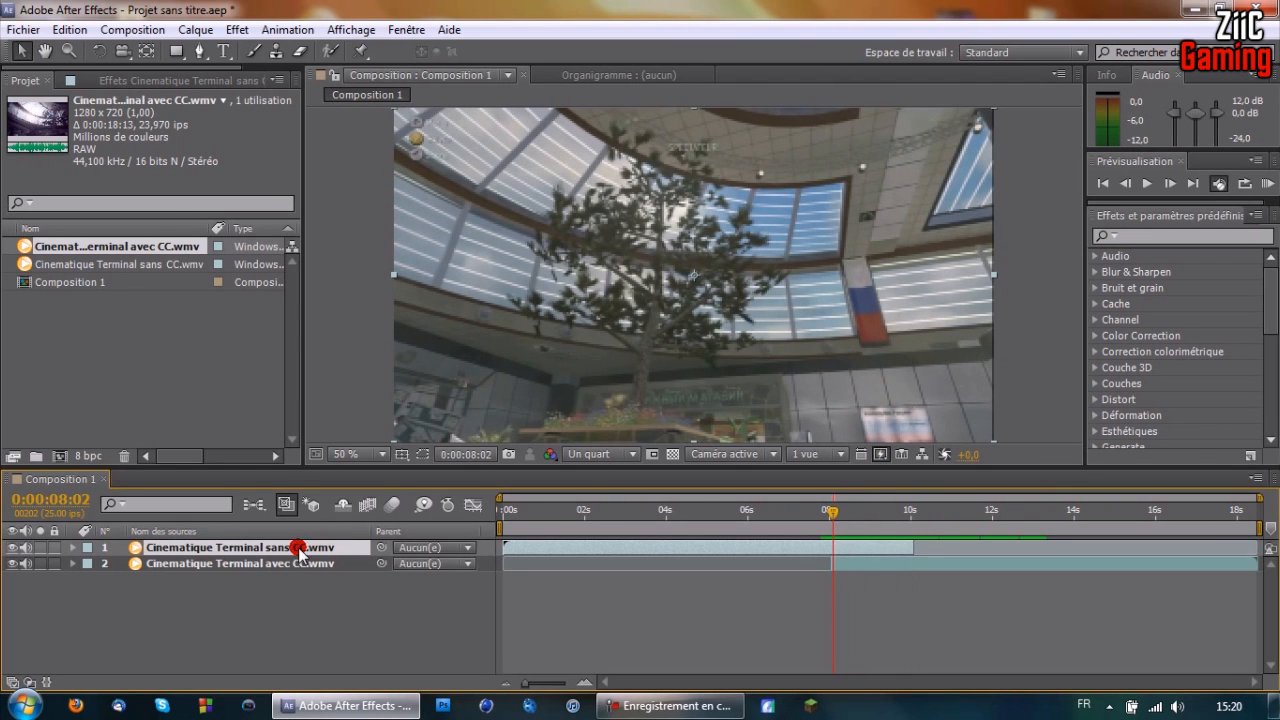
left_click(1137, 235)
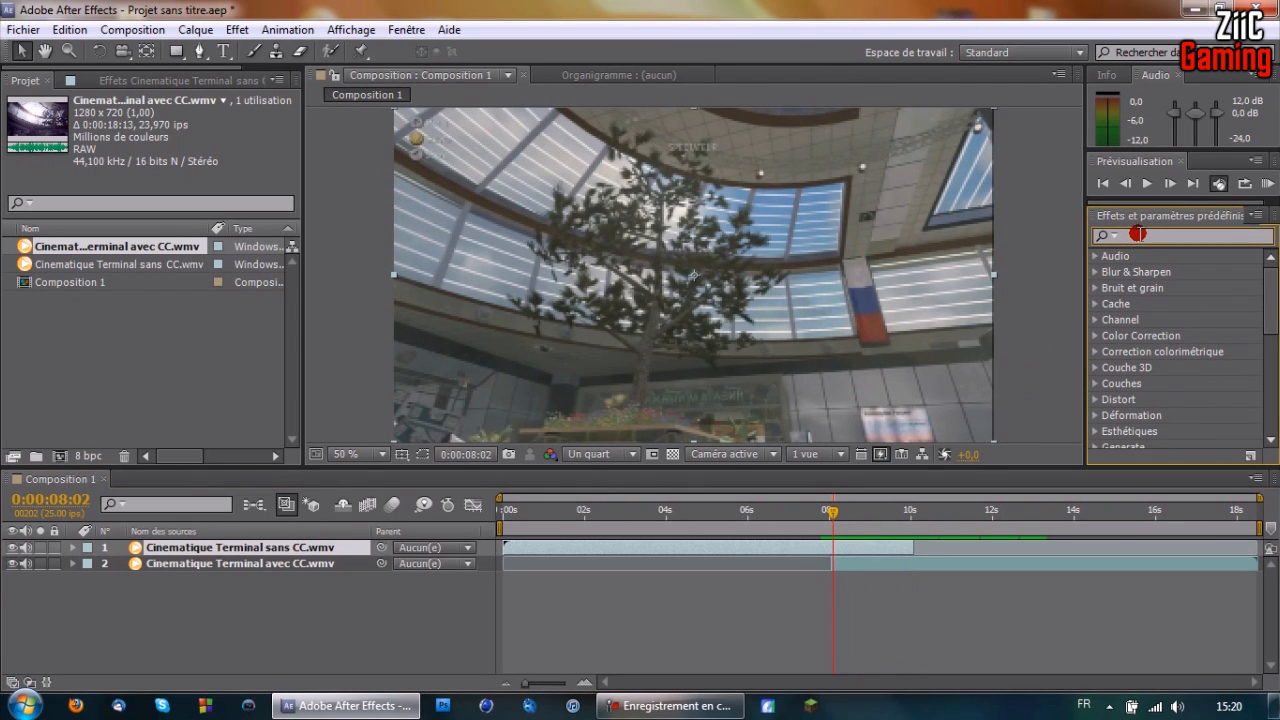
type("glass")
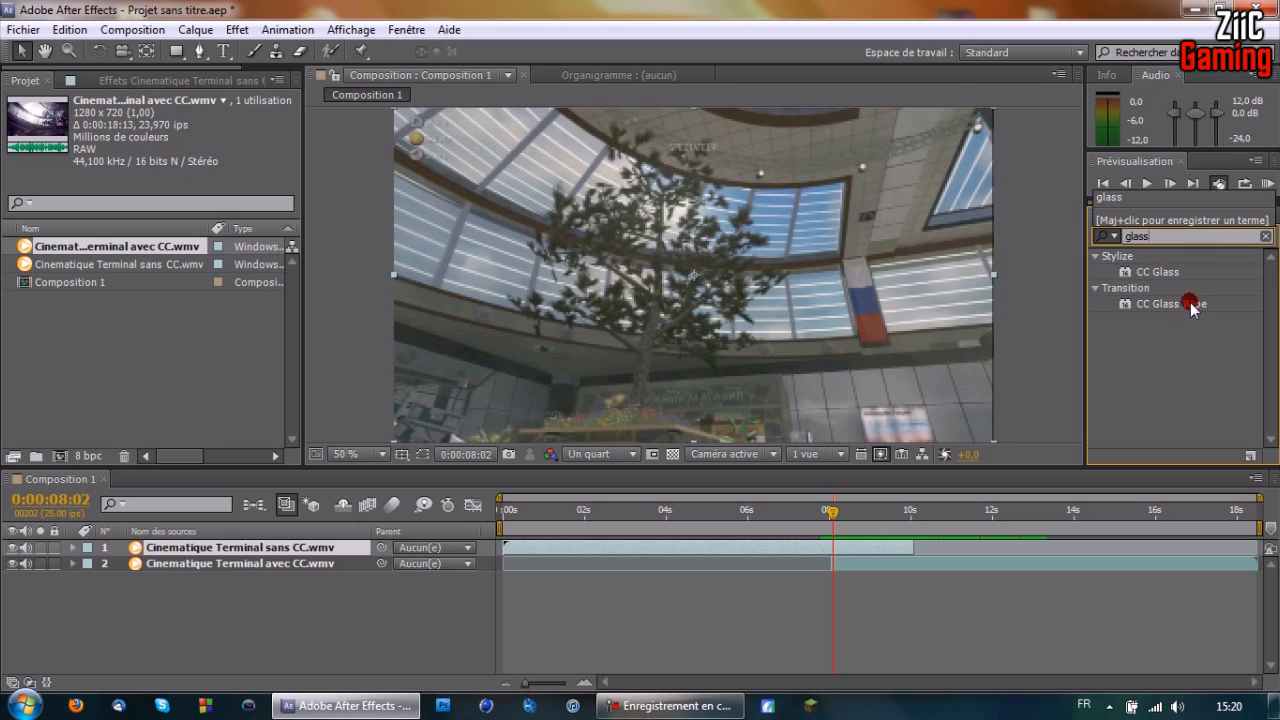
left_click(1190, 303)
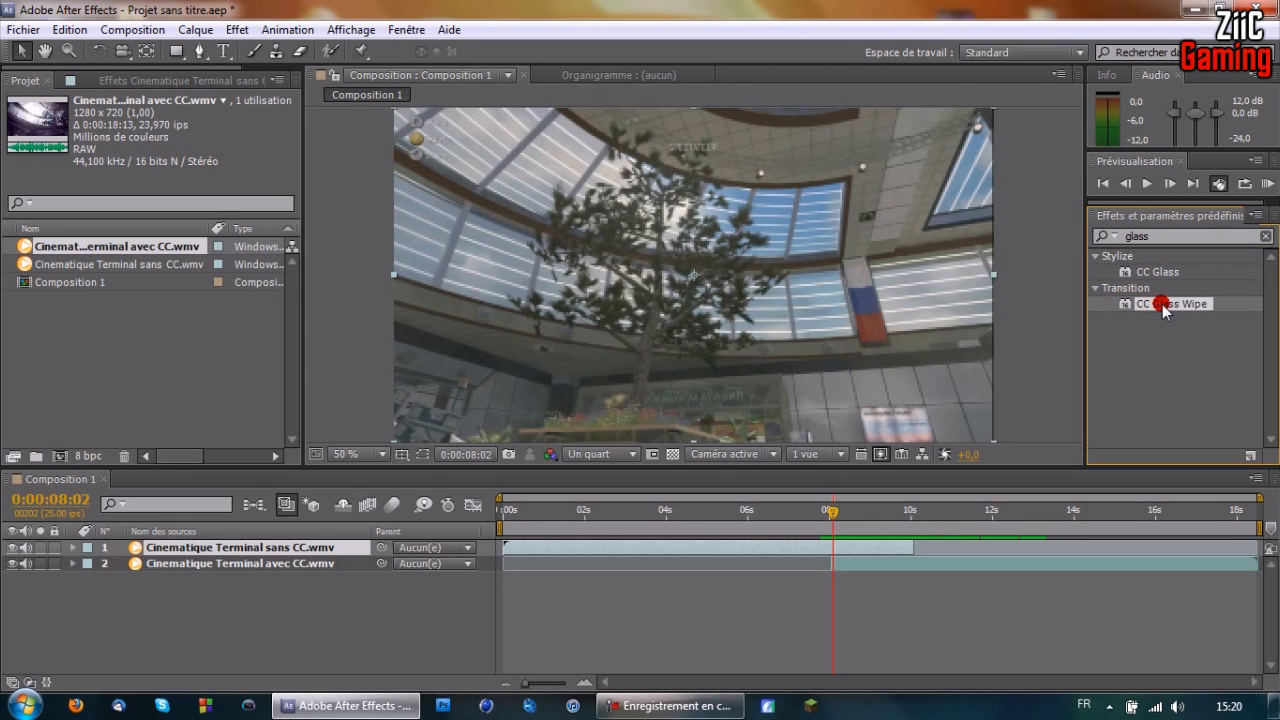
left_click_drag(1163, 308, 727, 443)
left_click_drag(1040, 10, 925, 1)
left_click_drag(1150, 303, 286, 549)
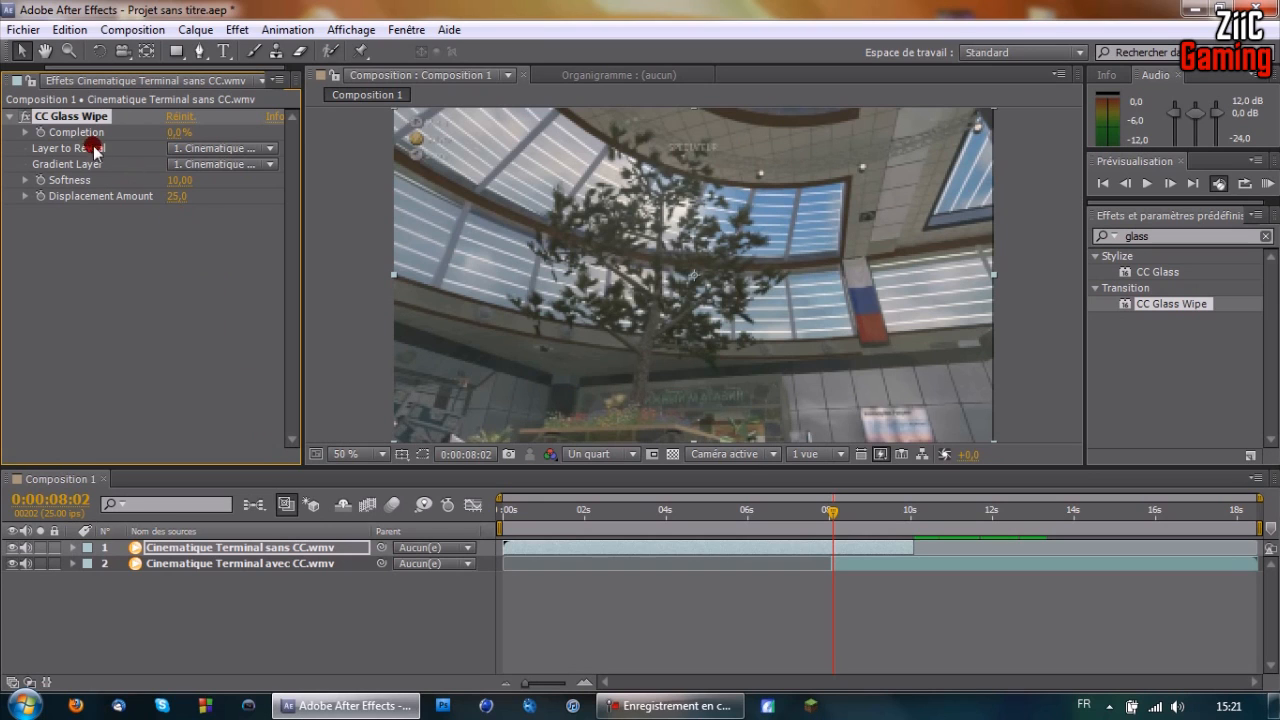
Set the CC Glass Wipe's Layer to Reveal to 2. Cinematique Terminal avec CC.wmv.
left_click(263, 150)
left_click(243, 213)
left_click(267, 150)
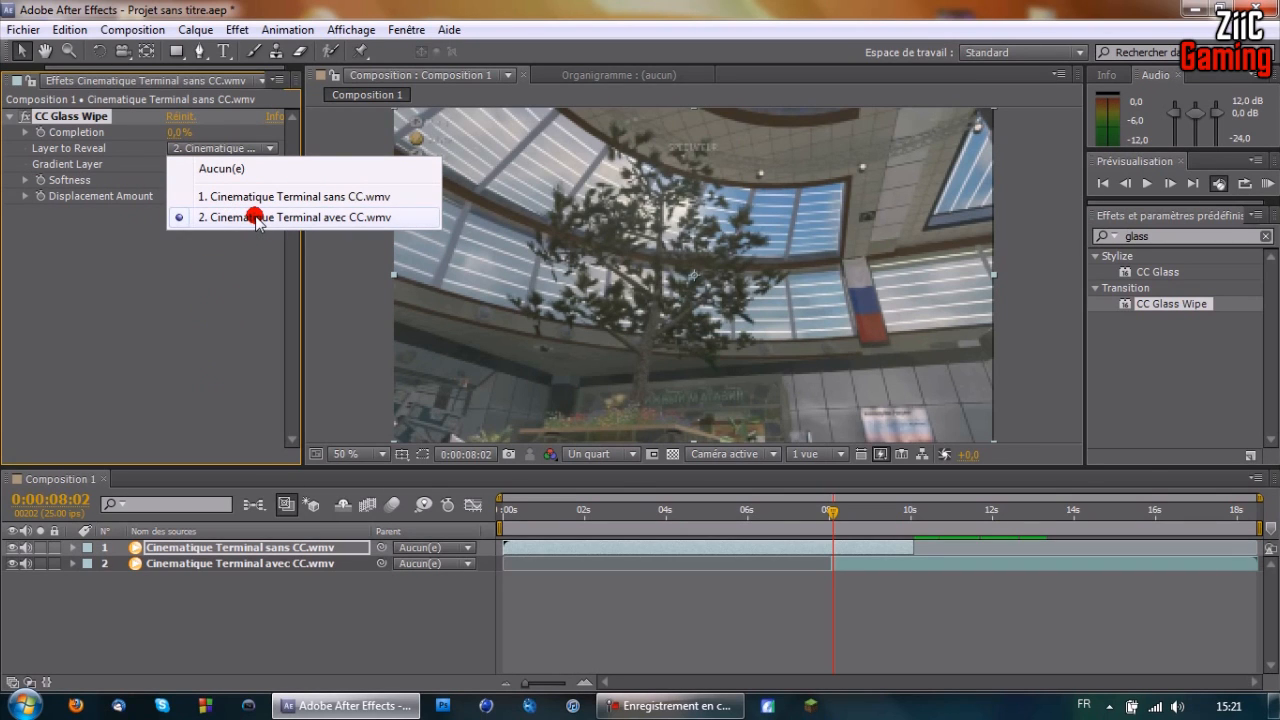
left_click(256, 219)
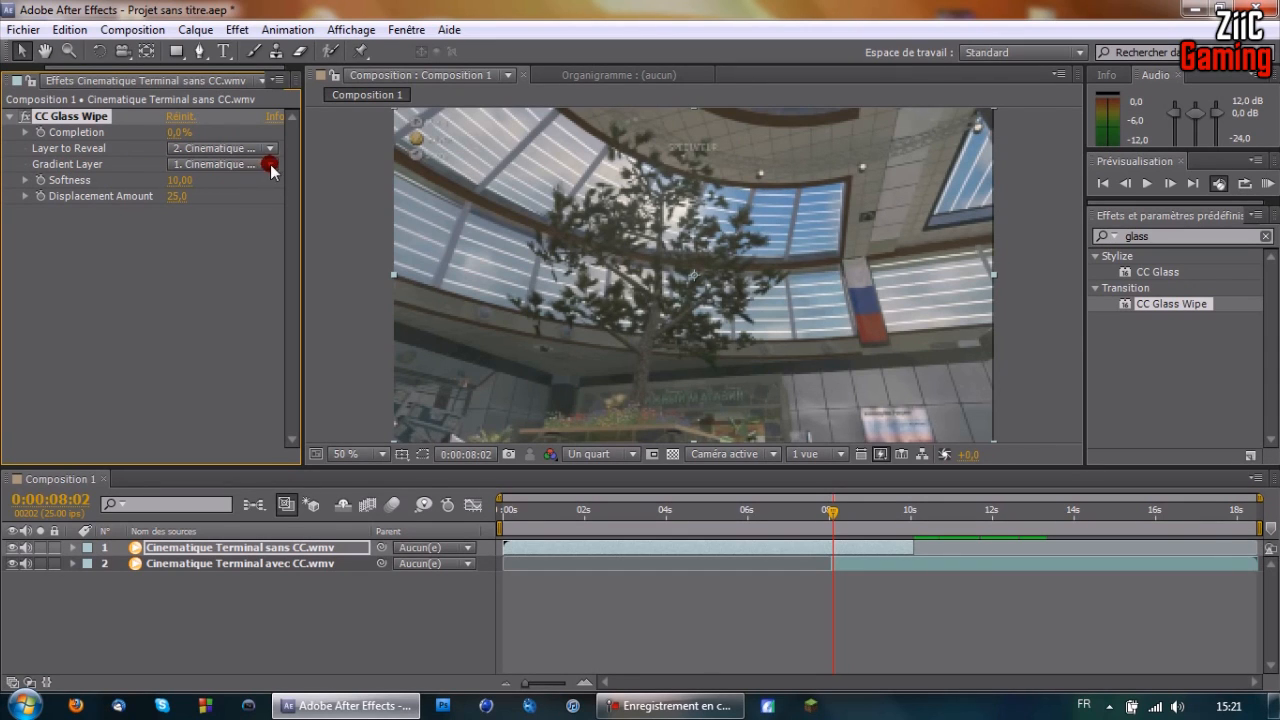
Keyframe the CC Glass Wipe's Completion at 0% at 0:00:08:01 and at 100% at 0:00:10:01.
left_click_drag(833, 511, 866, 509)
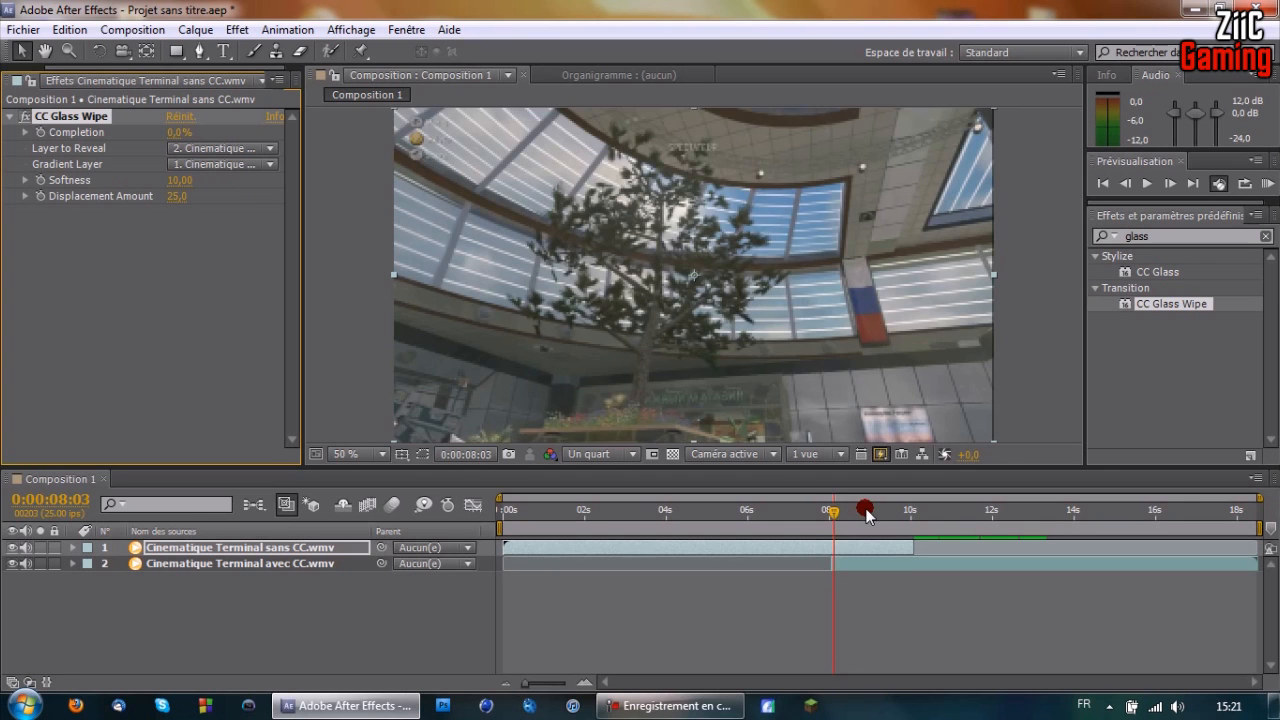
left_click(175, 133)
mouse_move(178, 132)
left_mouse_down()
mouse_move(267, 131)
mouse_move(153, 135)
left_mouse_up()
left_click_drag(838, 512, 831, 512)
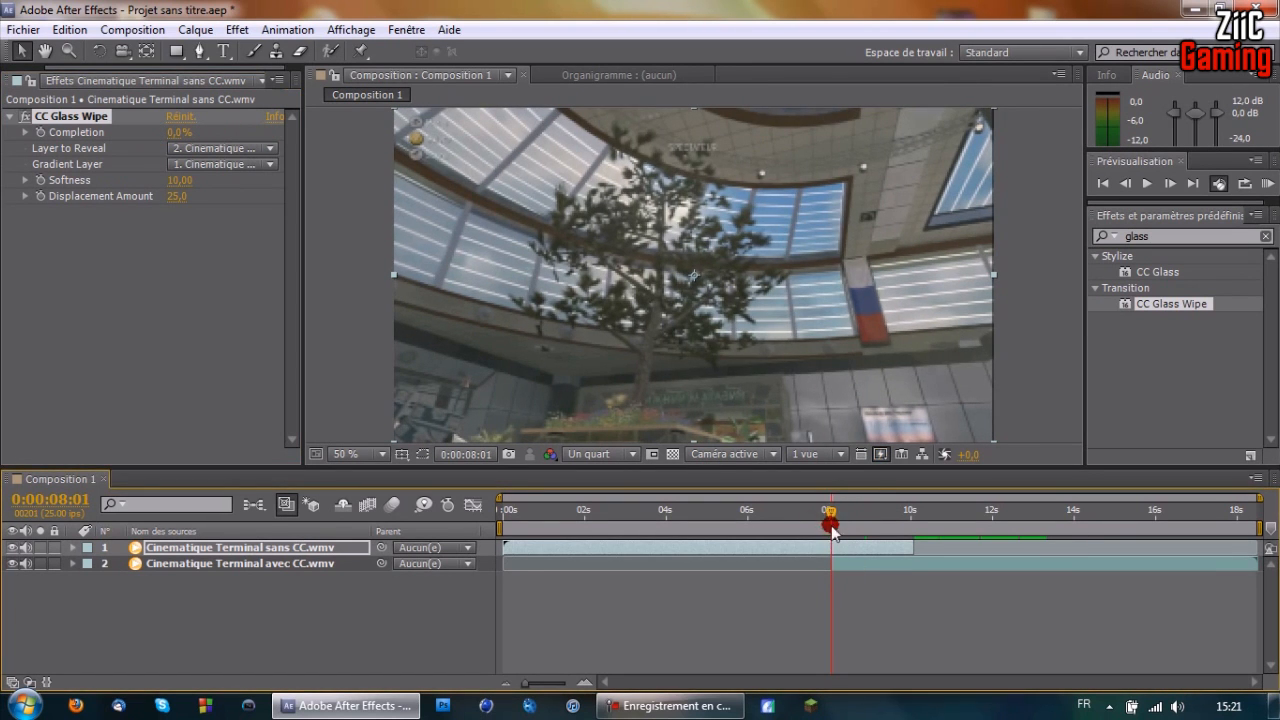
left_click(40, 134)
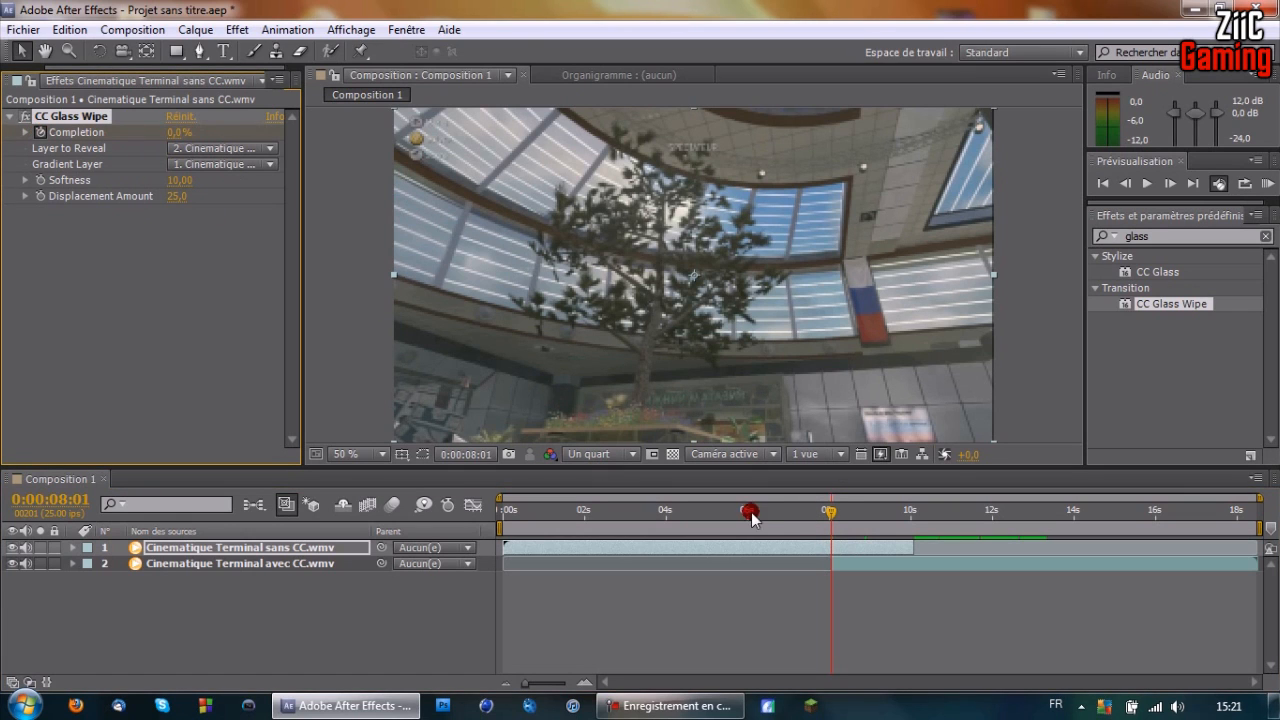
left_click_drag(835, 512, 913, 512)
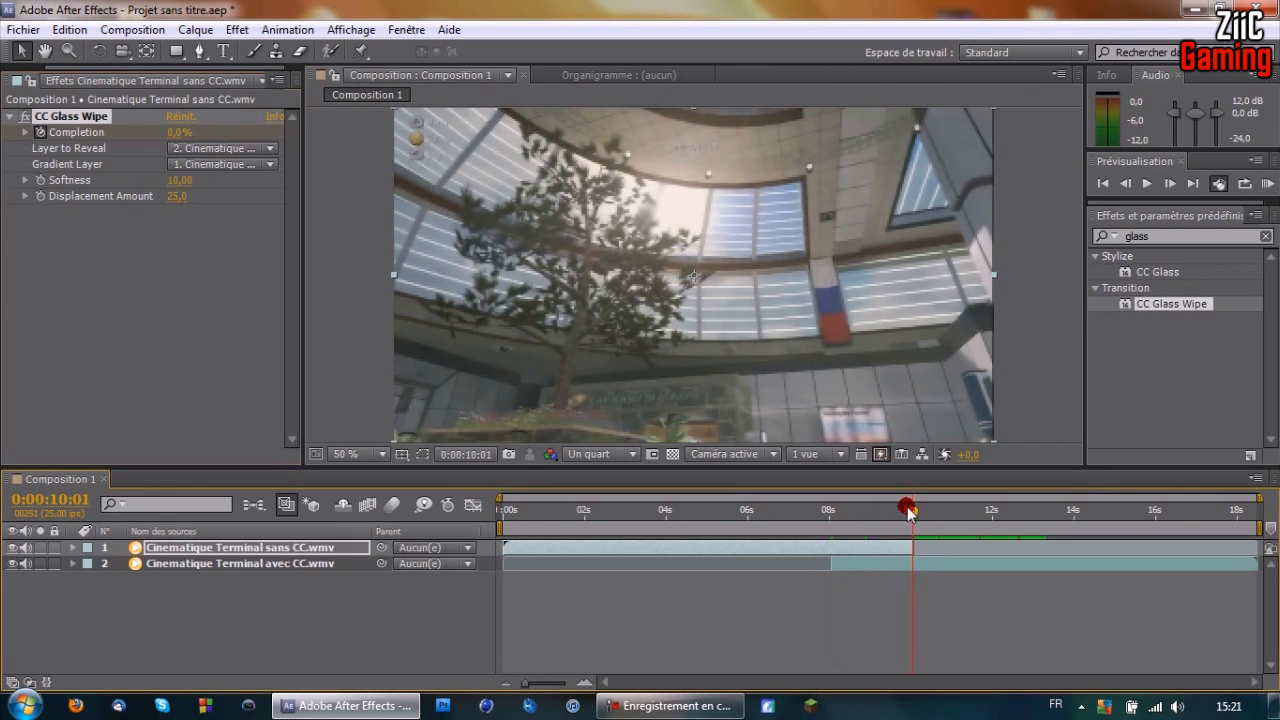
left_click_drag(190, 146, 236, 134)
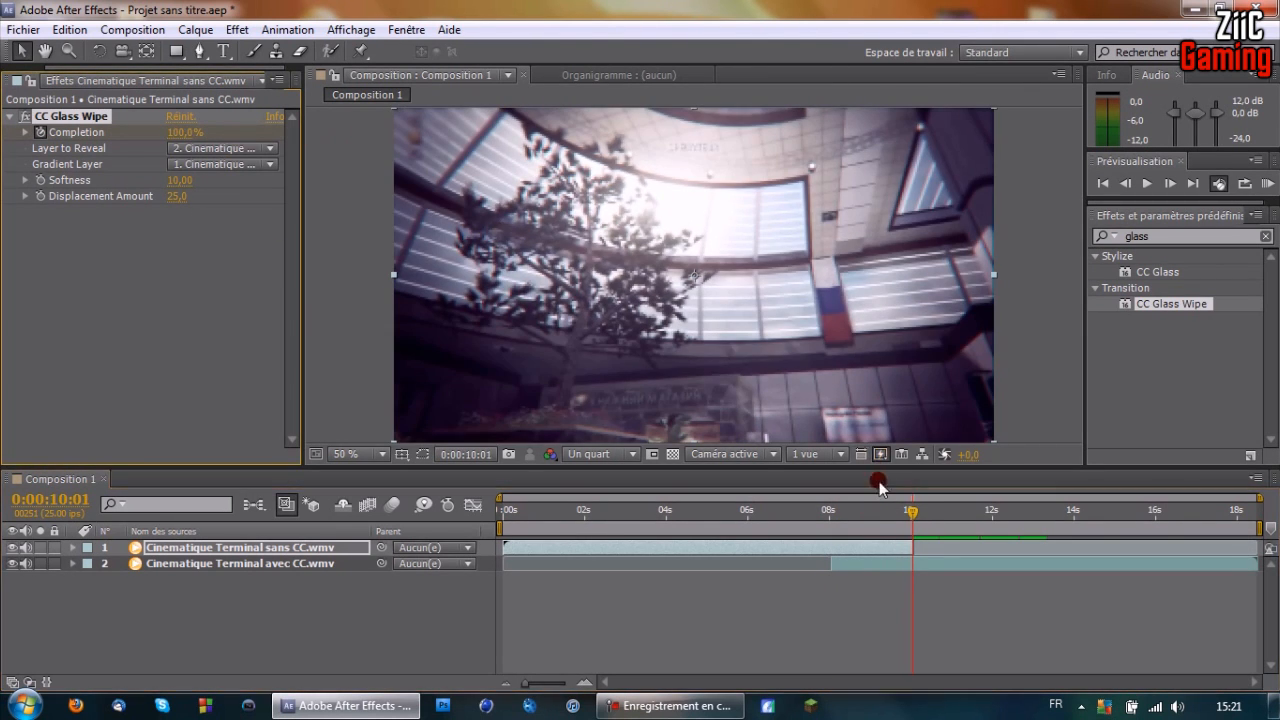
Play the glass wipe transition from 0:00:07:17 and scrub through the overlap to 0:00:09:15.
left_click(812, 511)
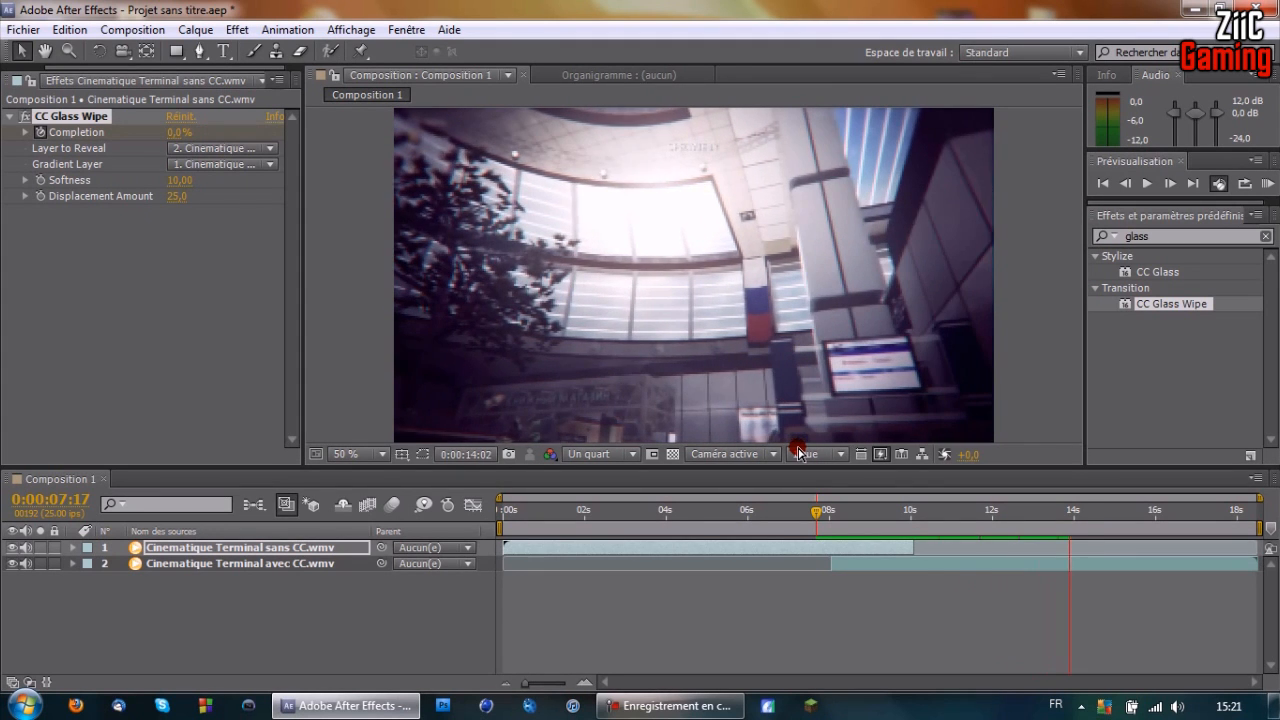
key("space")
left_click_drag(820, 509, 861, 510)
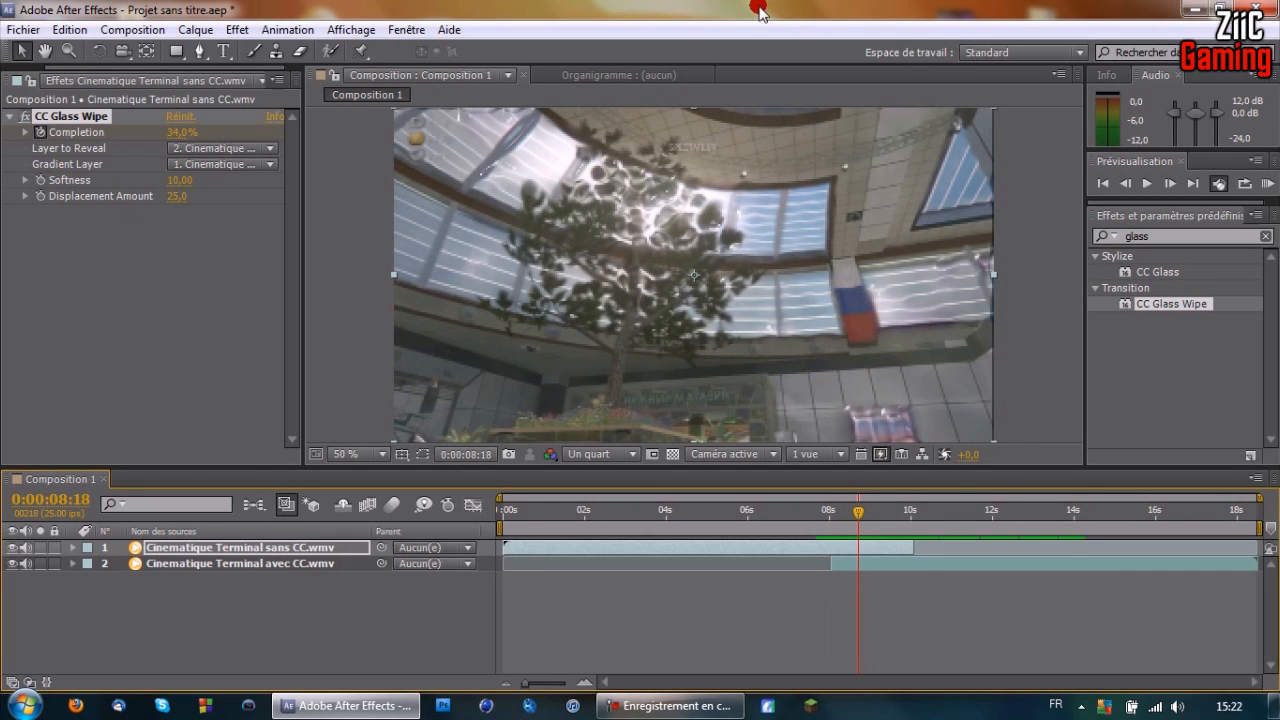
double_click(690, 10)
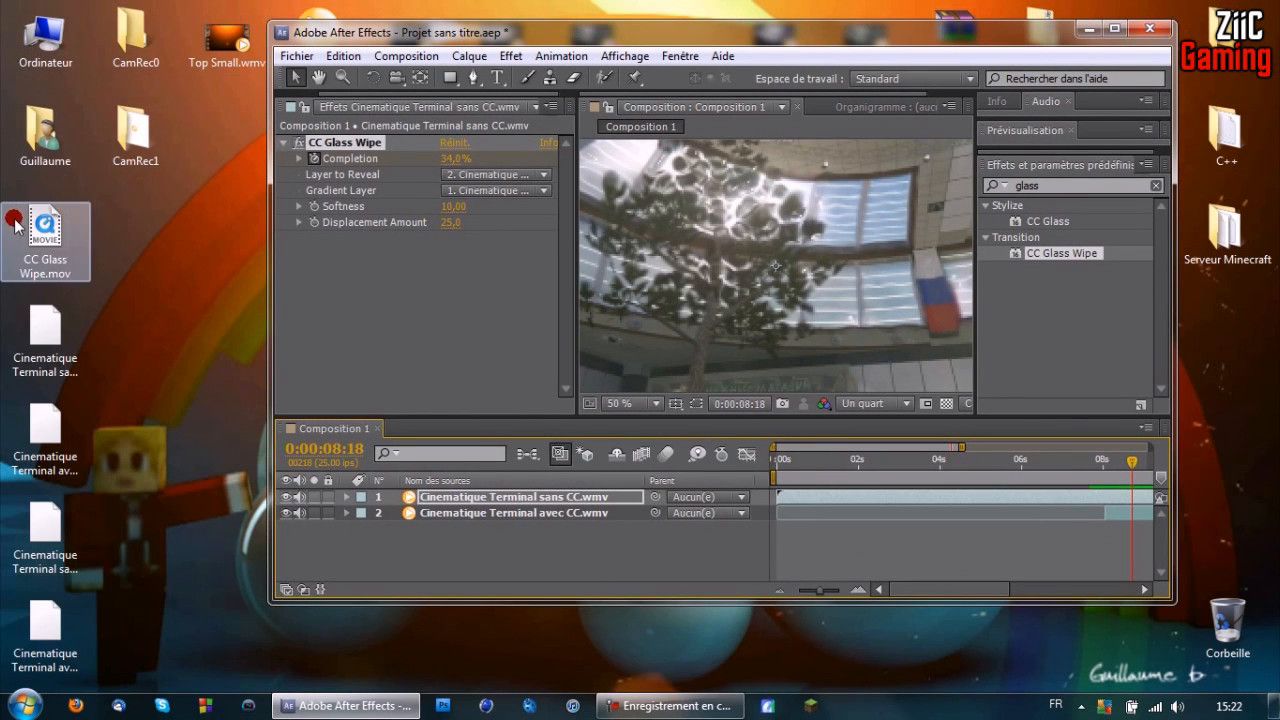
double_click(600, 33)
left_click_drag(815, 512, 896, 516)
Search the effects for "cc" and browse the CC effects in the Transition category.
left_click(1148, 234)
left_click(1099, 235)
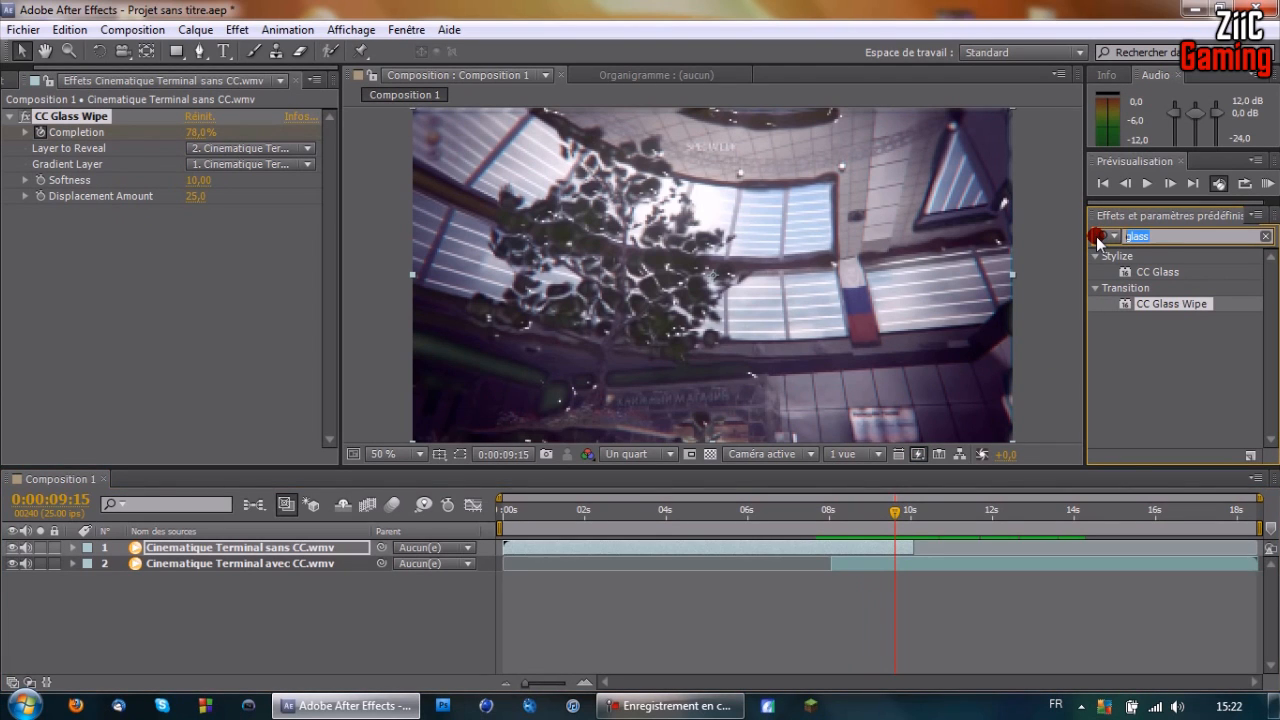
type("cc")
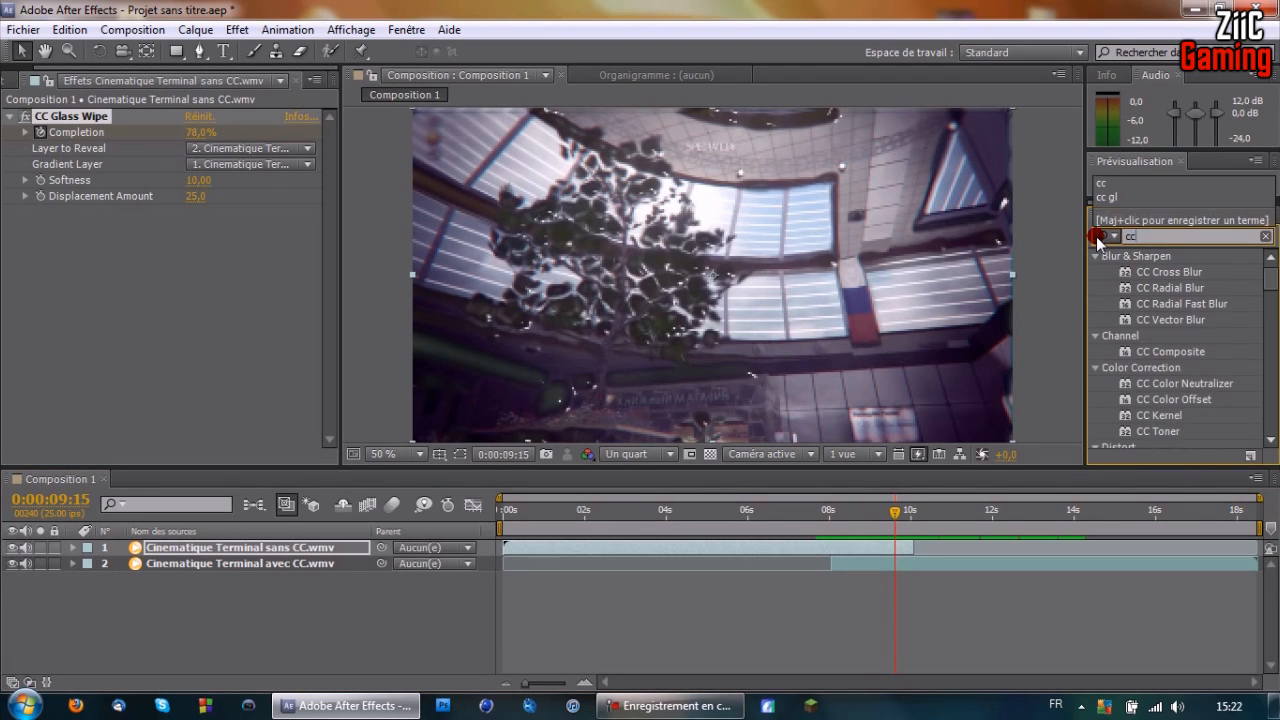
left_click_drag(1270, 275, 1268, 410)
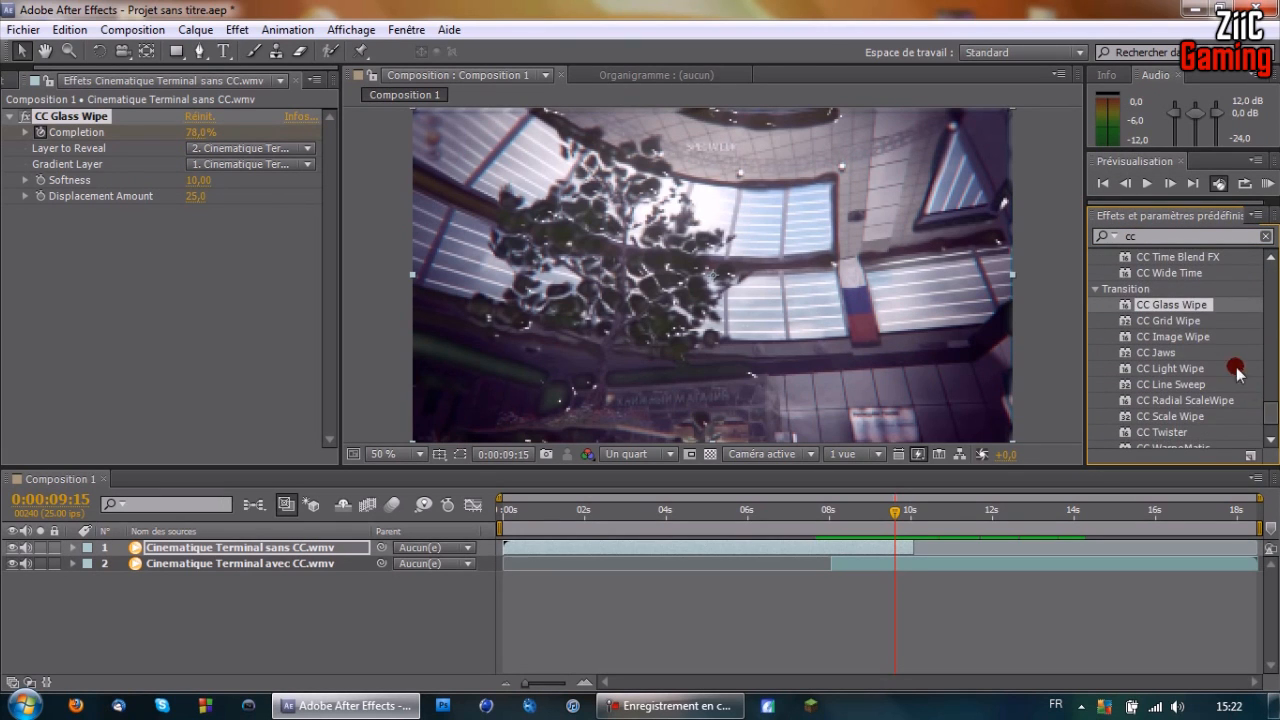
left_click_drag(1157, 352, 330, 333)
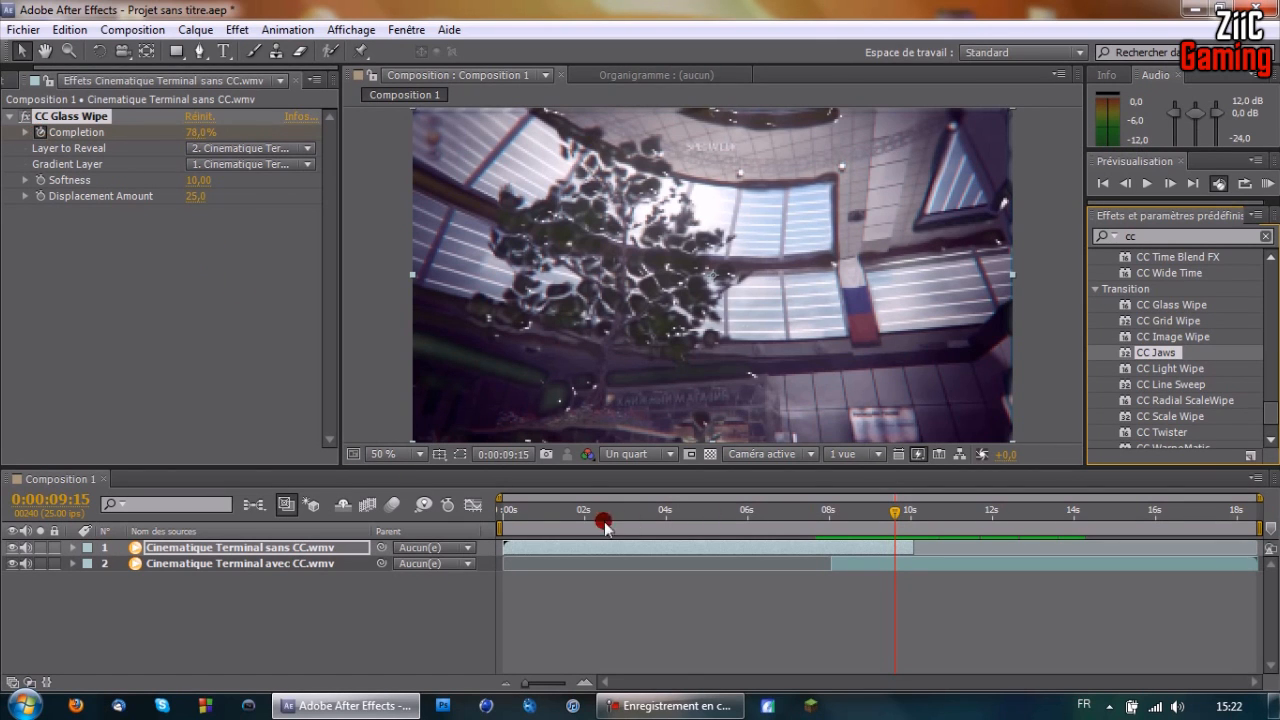
Replay the clip overlap from 0:00:07:21 to check the glass wipe, stopping at 0:00:11:04.
left_click_drag(896, 515, 914, 515)
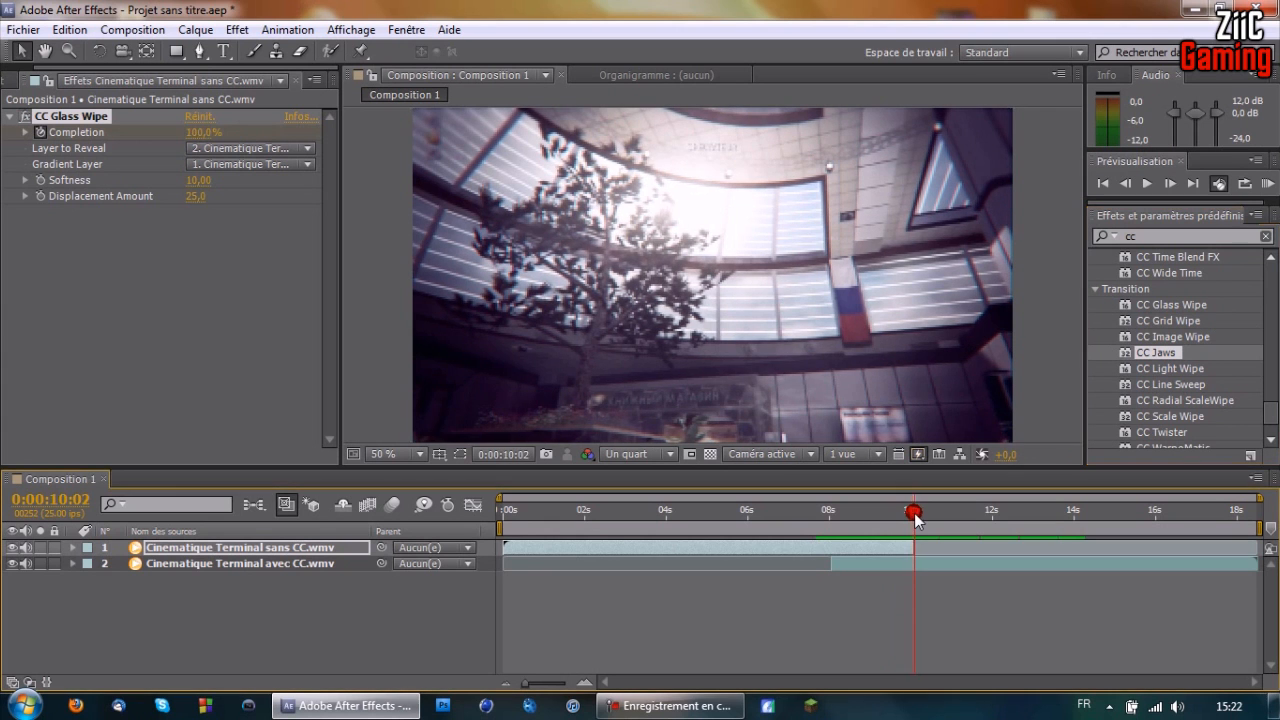
left_click(820, 510)
key("space")
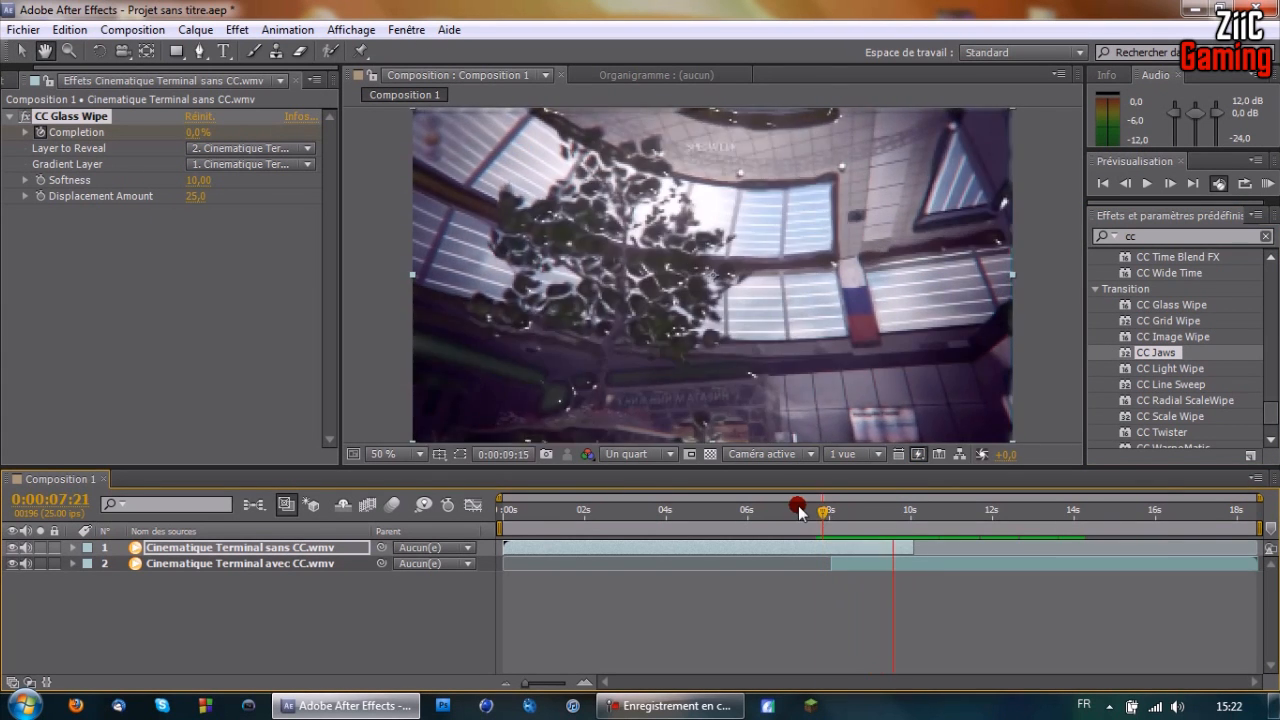
key("space")
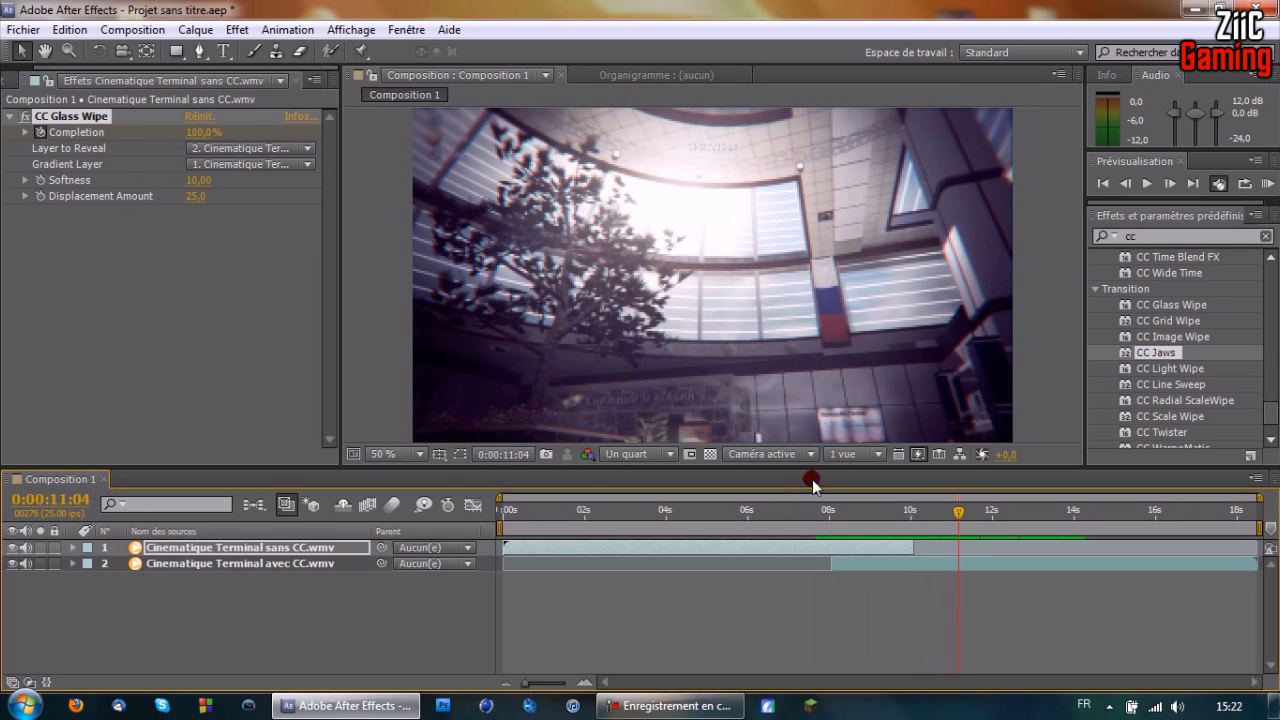